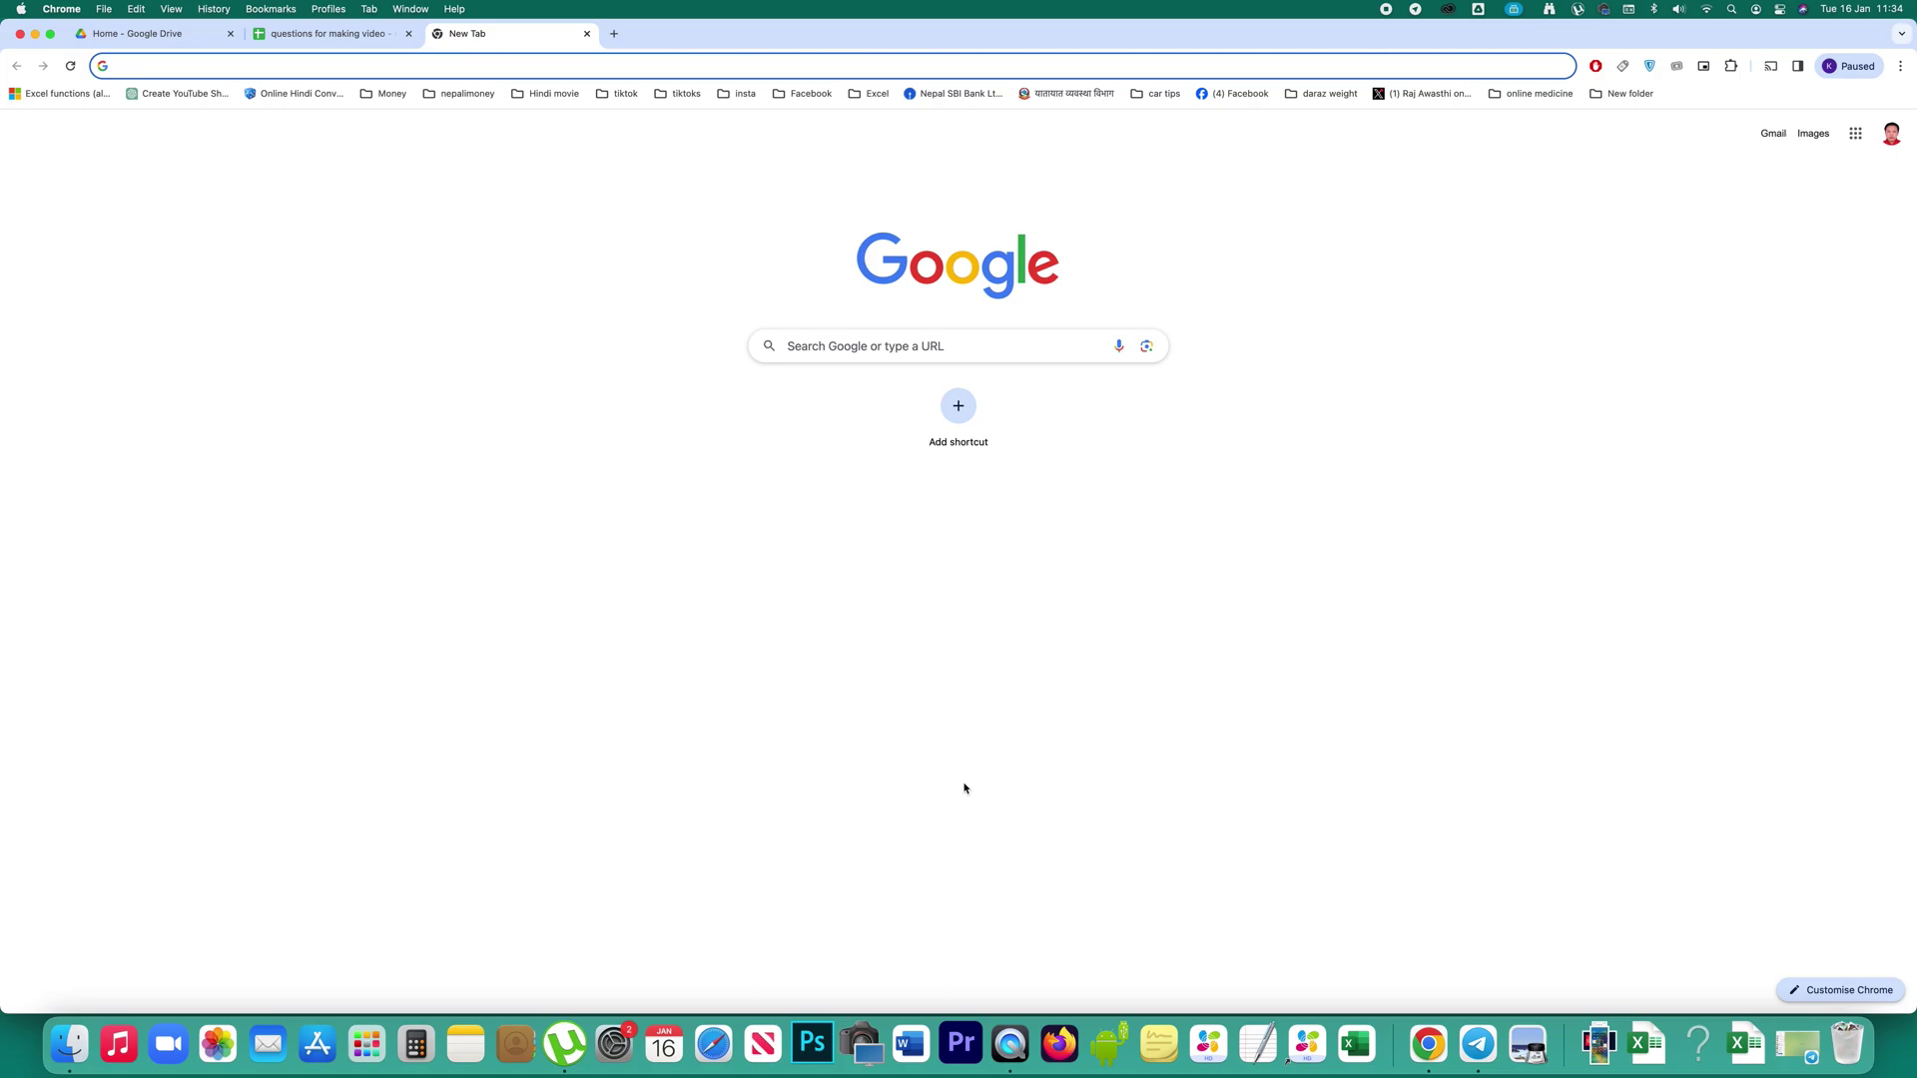
text(co)
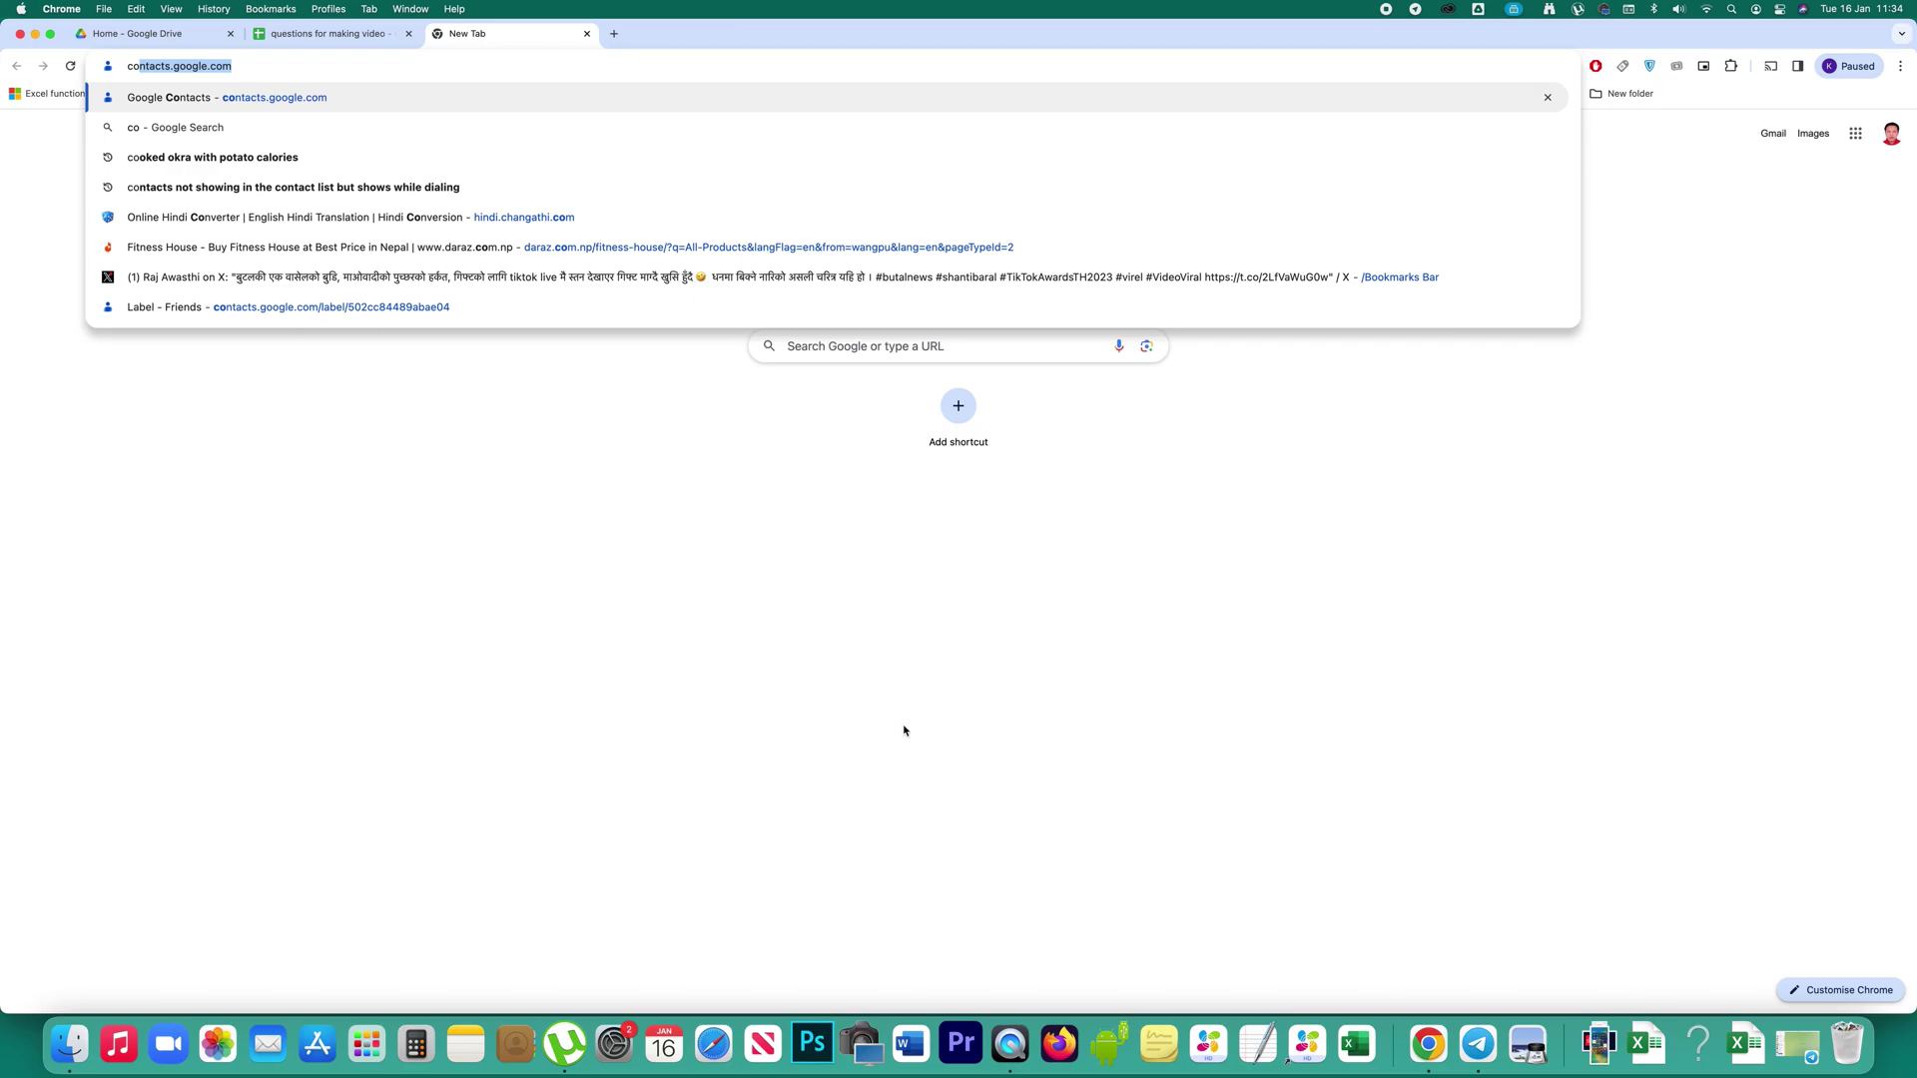
- Go to contacts.google.com and begin a new contact label from the Labels section
click(300, 96)
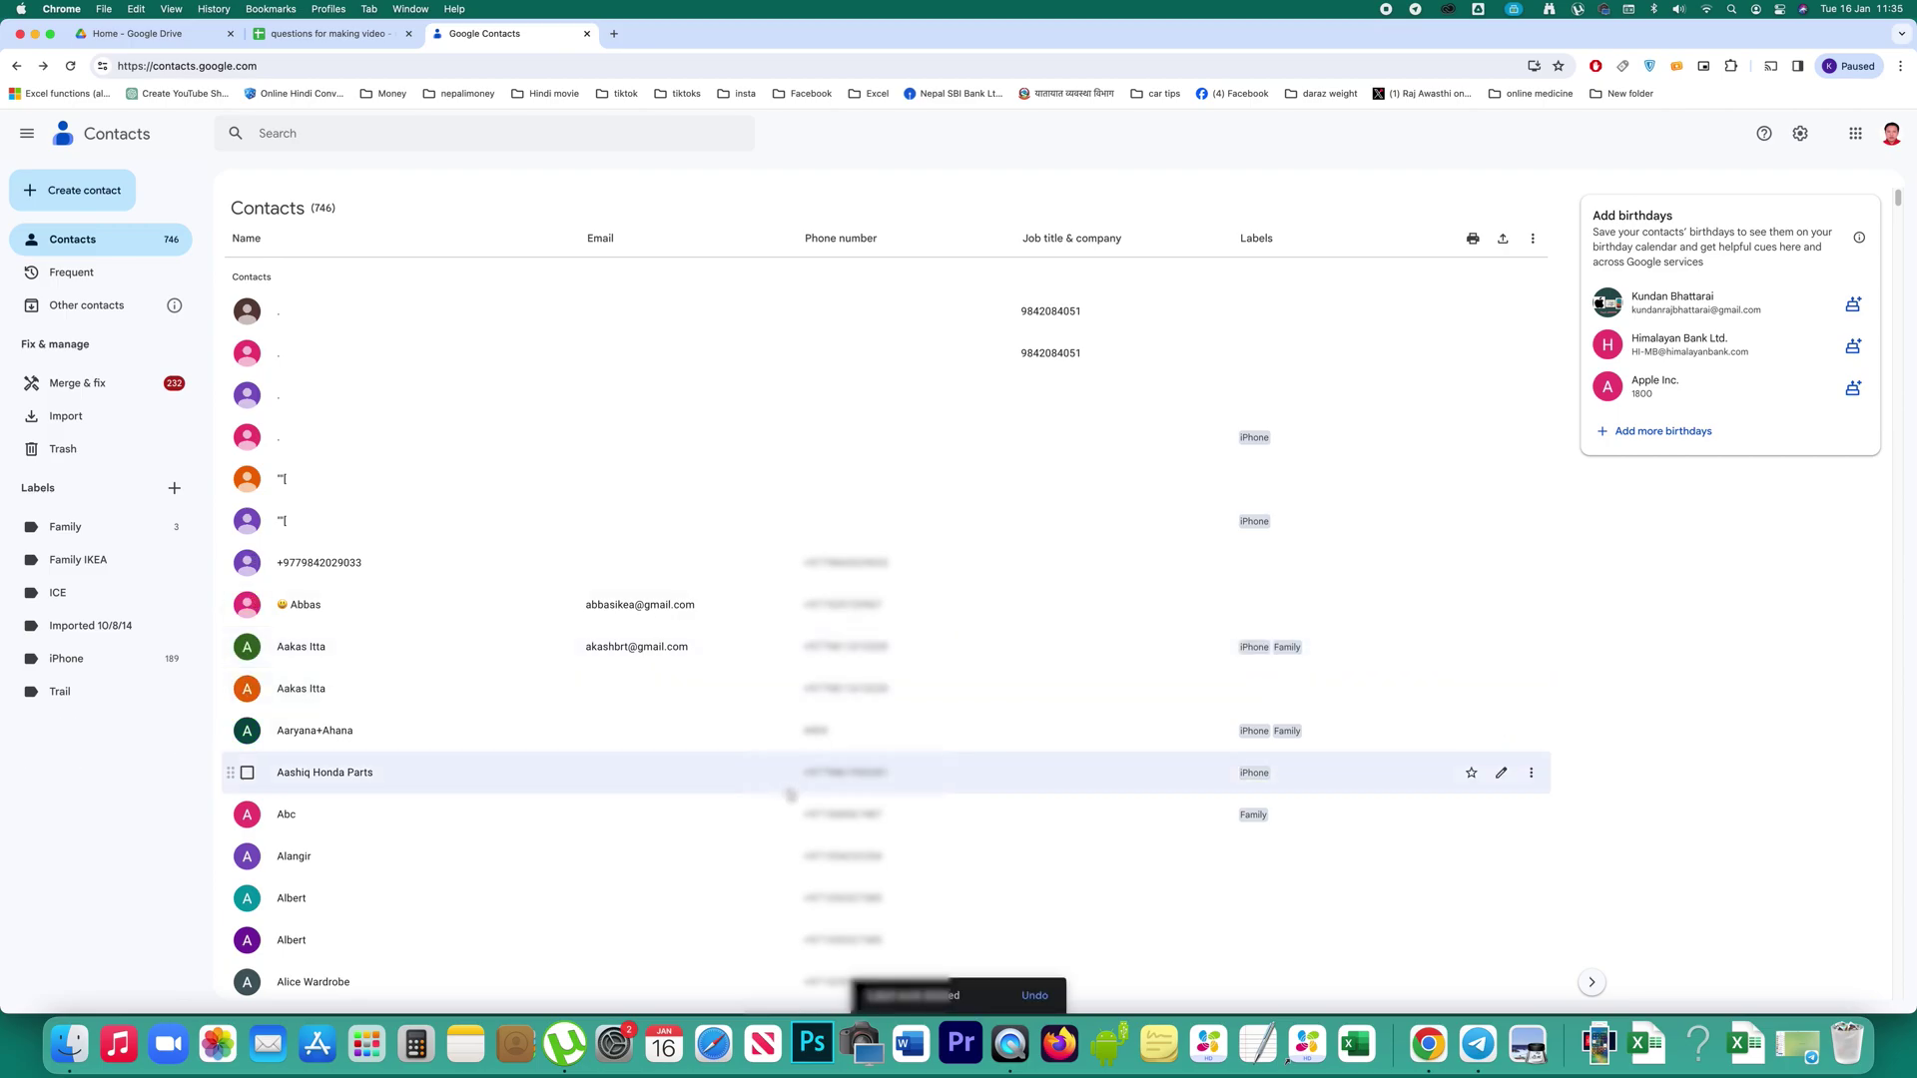
mouse_move(66, 526)
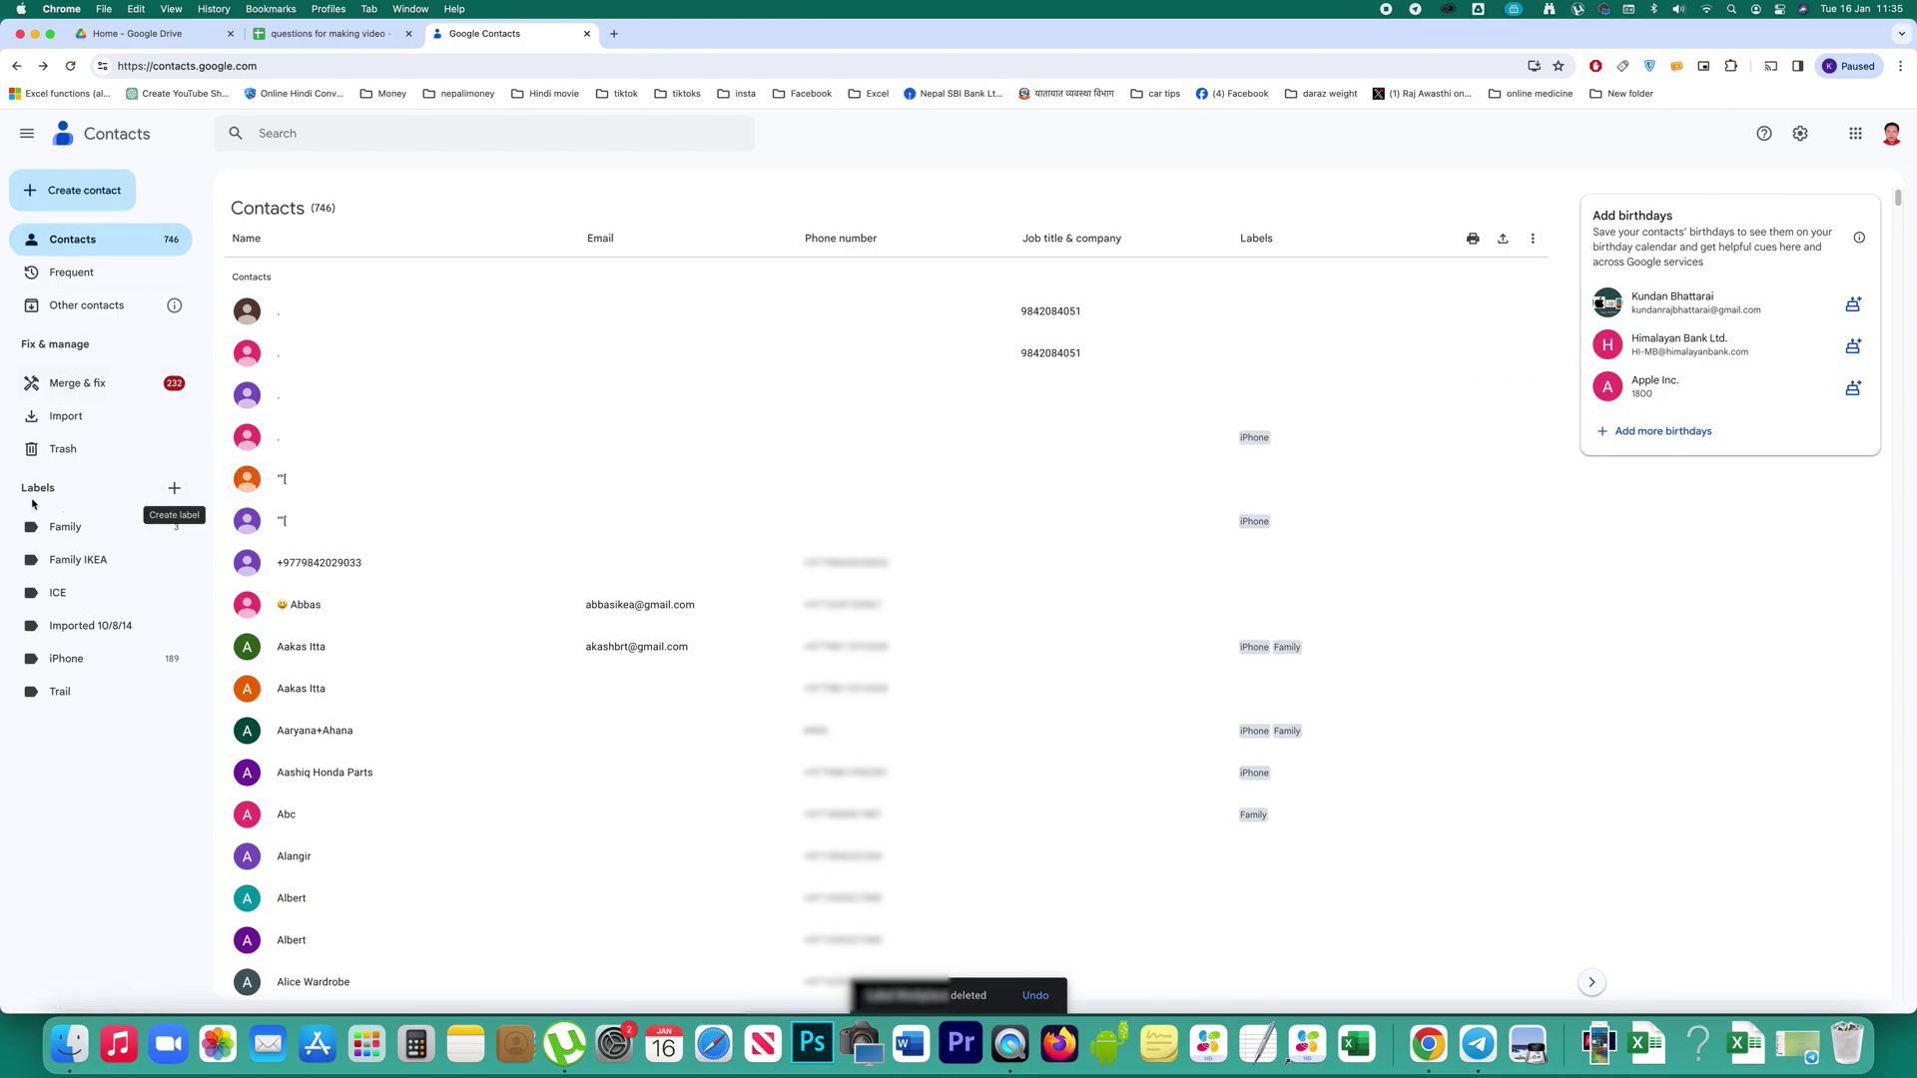
click(174, 488)
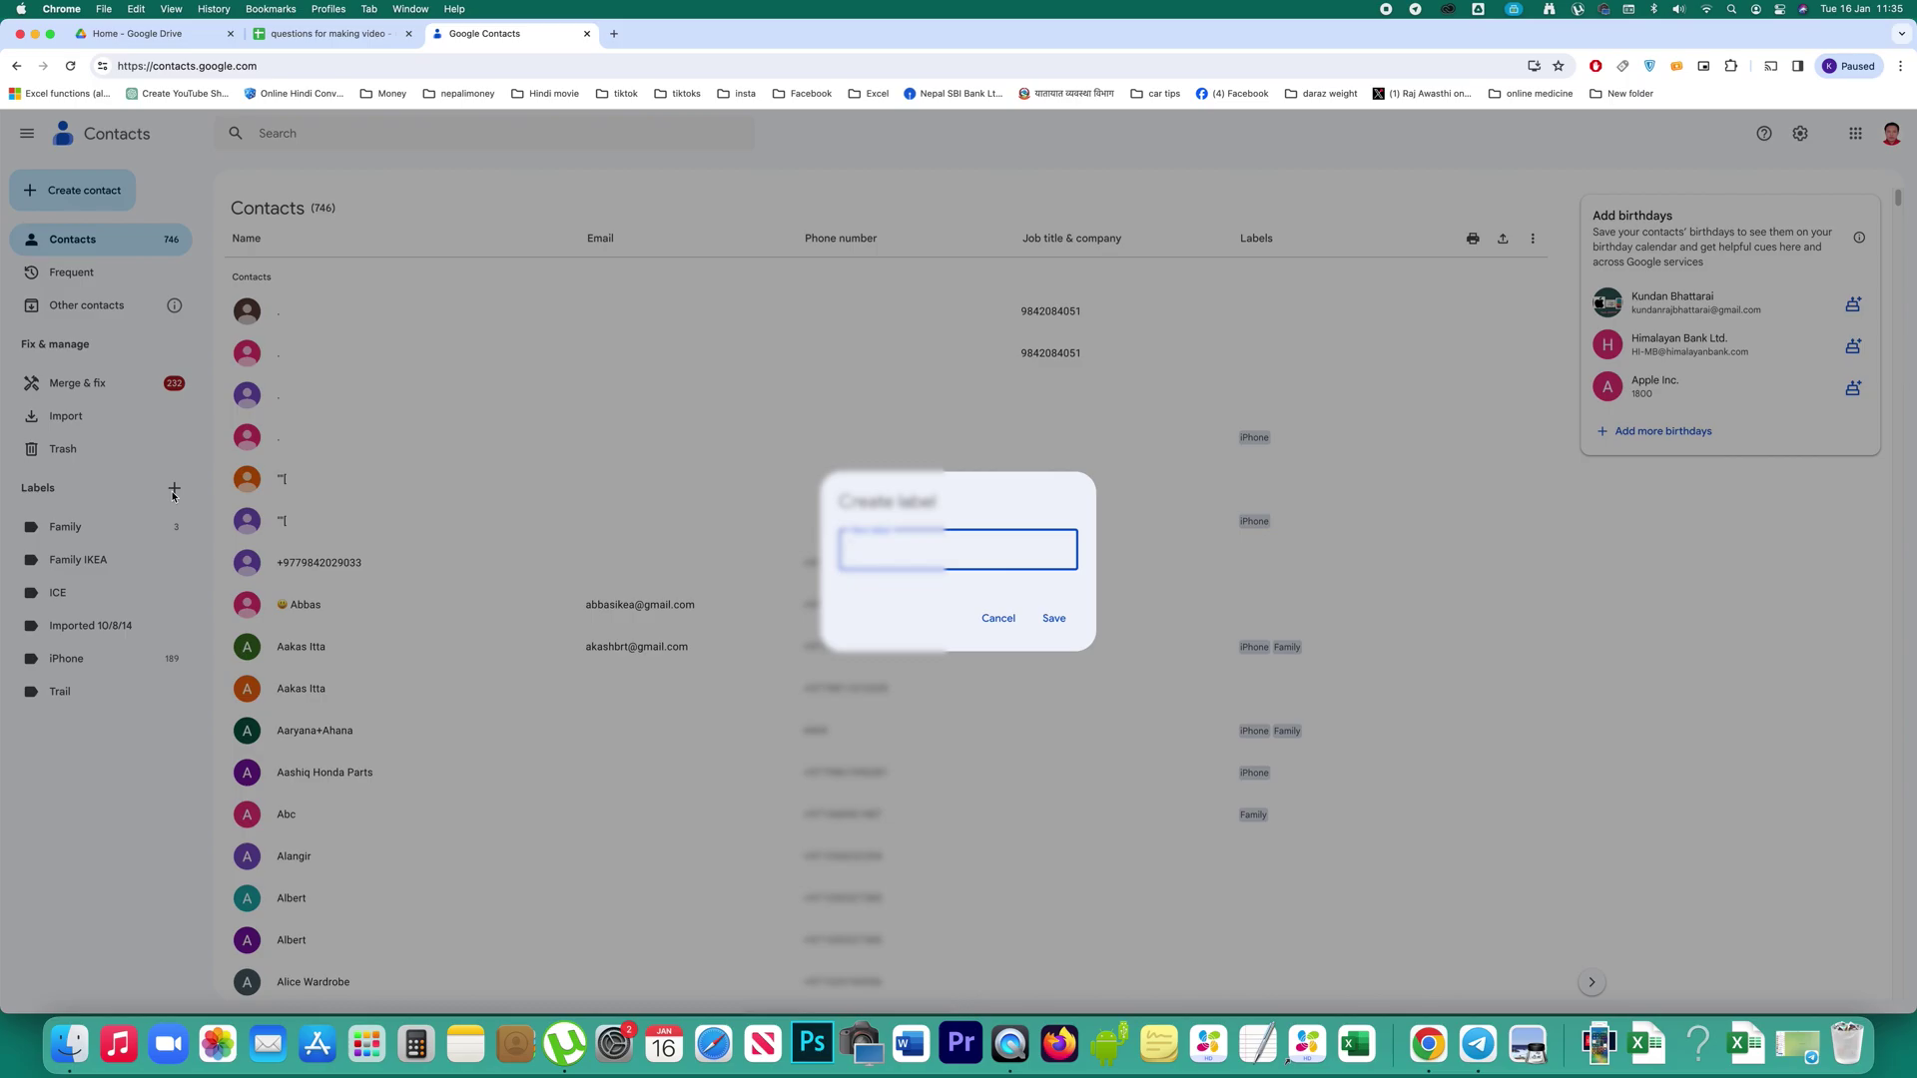
text(sst)
text(k)
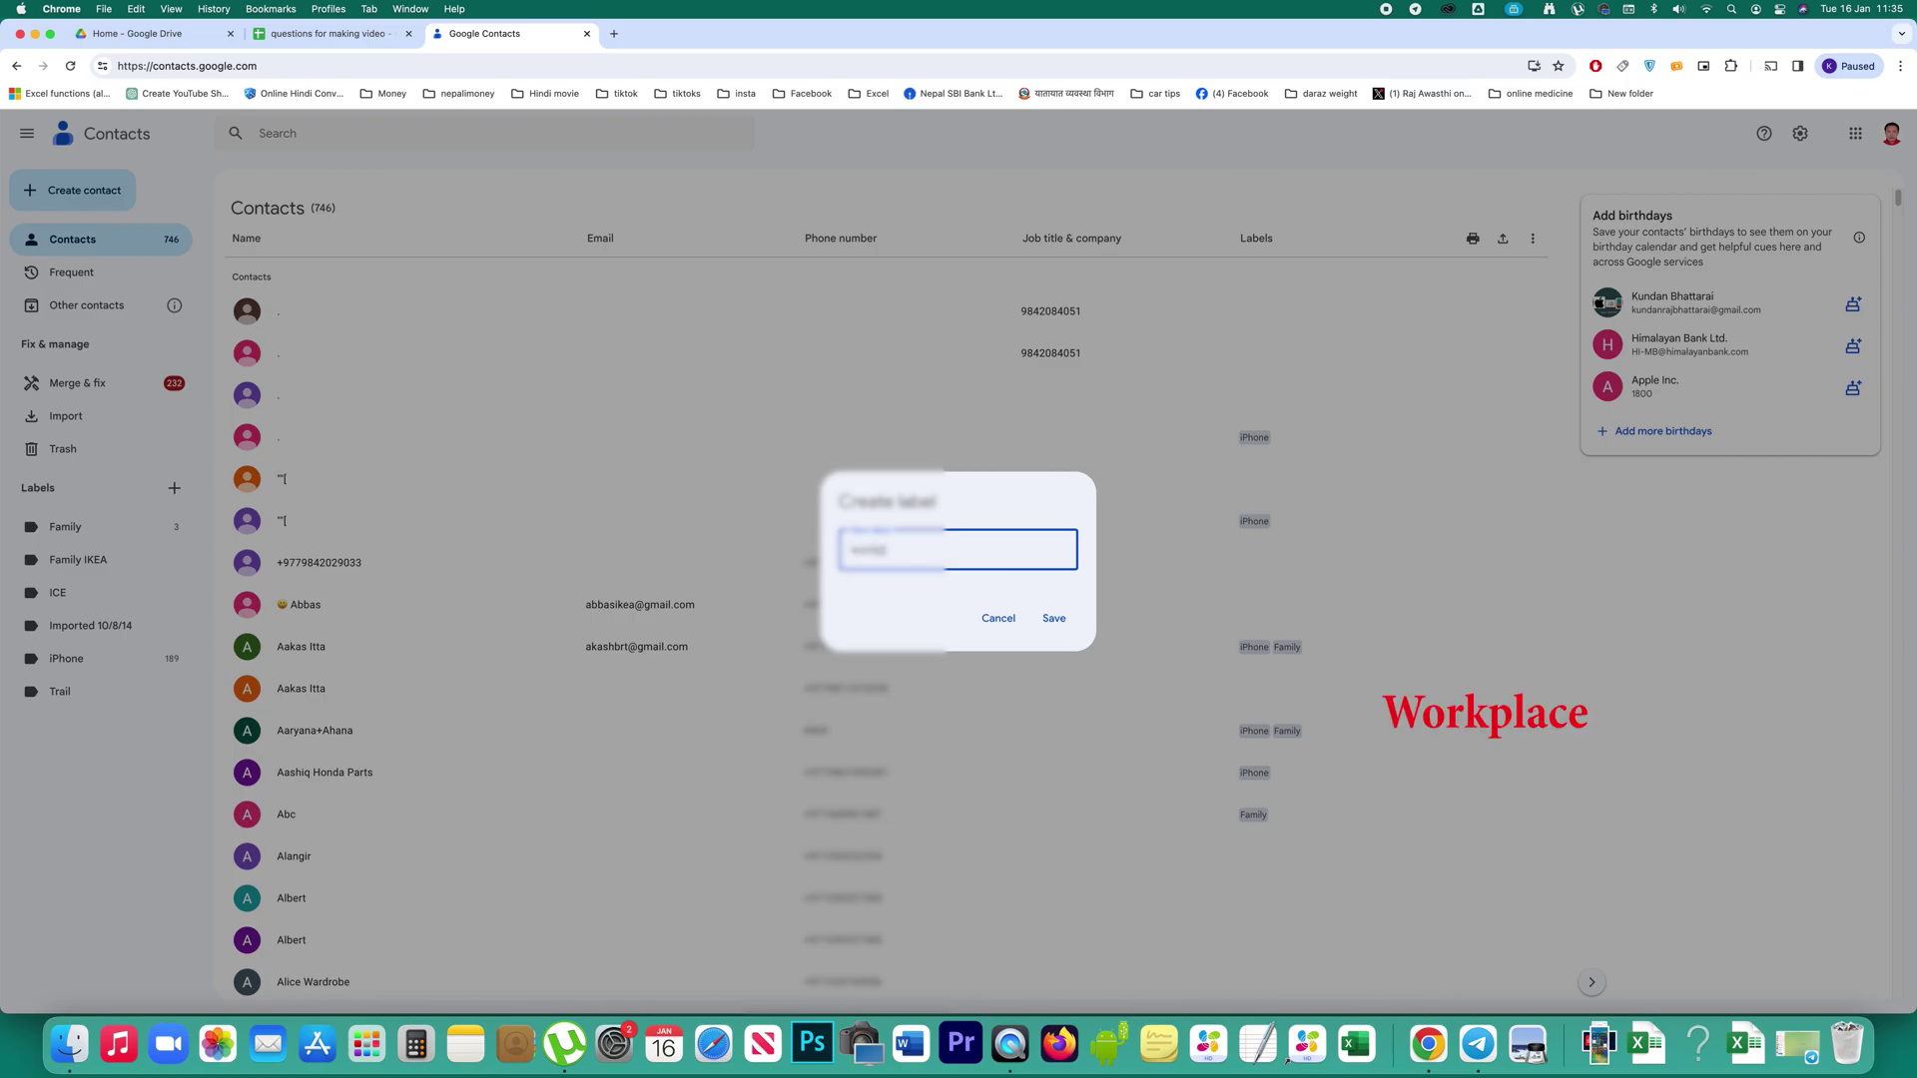
text(ce)
- Save the new contact label named 'workplace'
click(1052, 618)
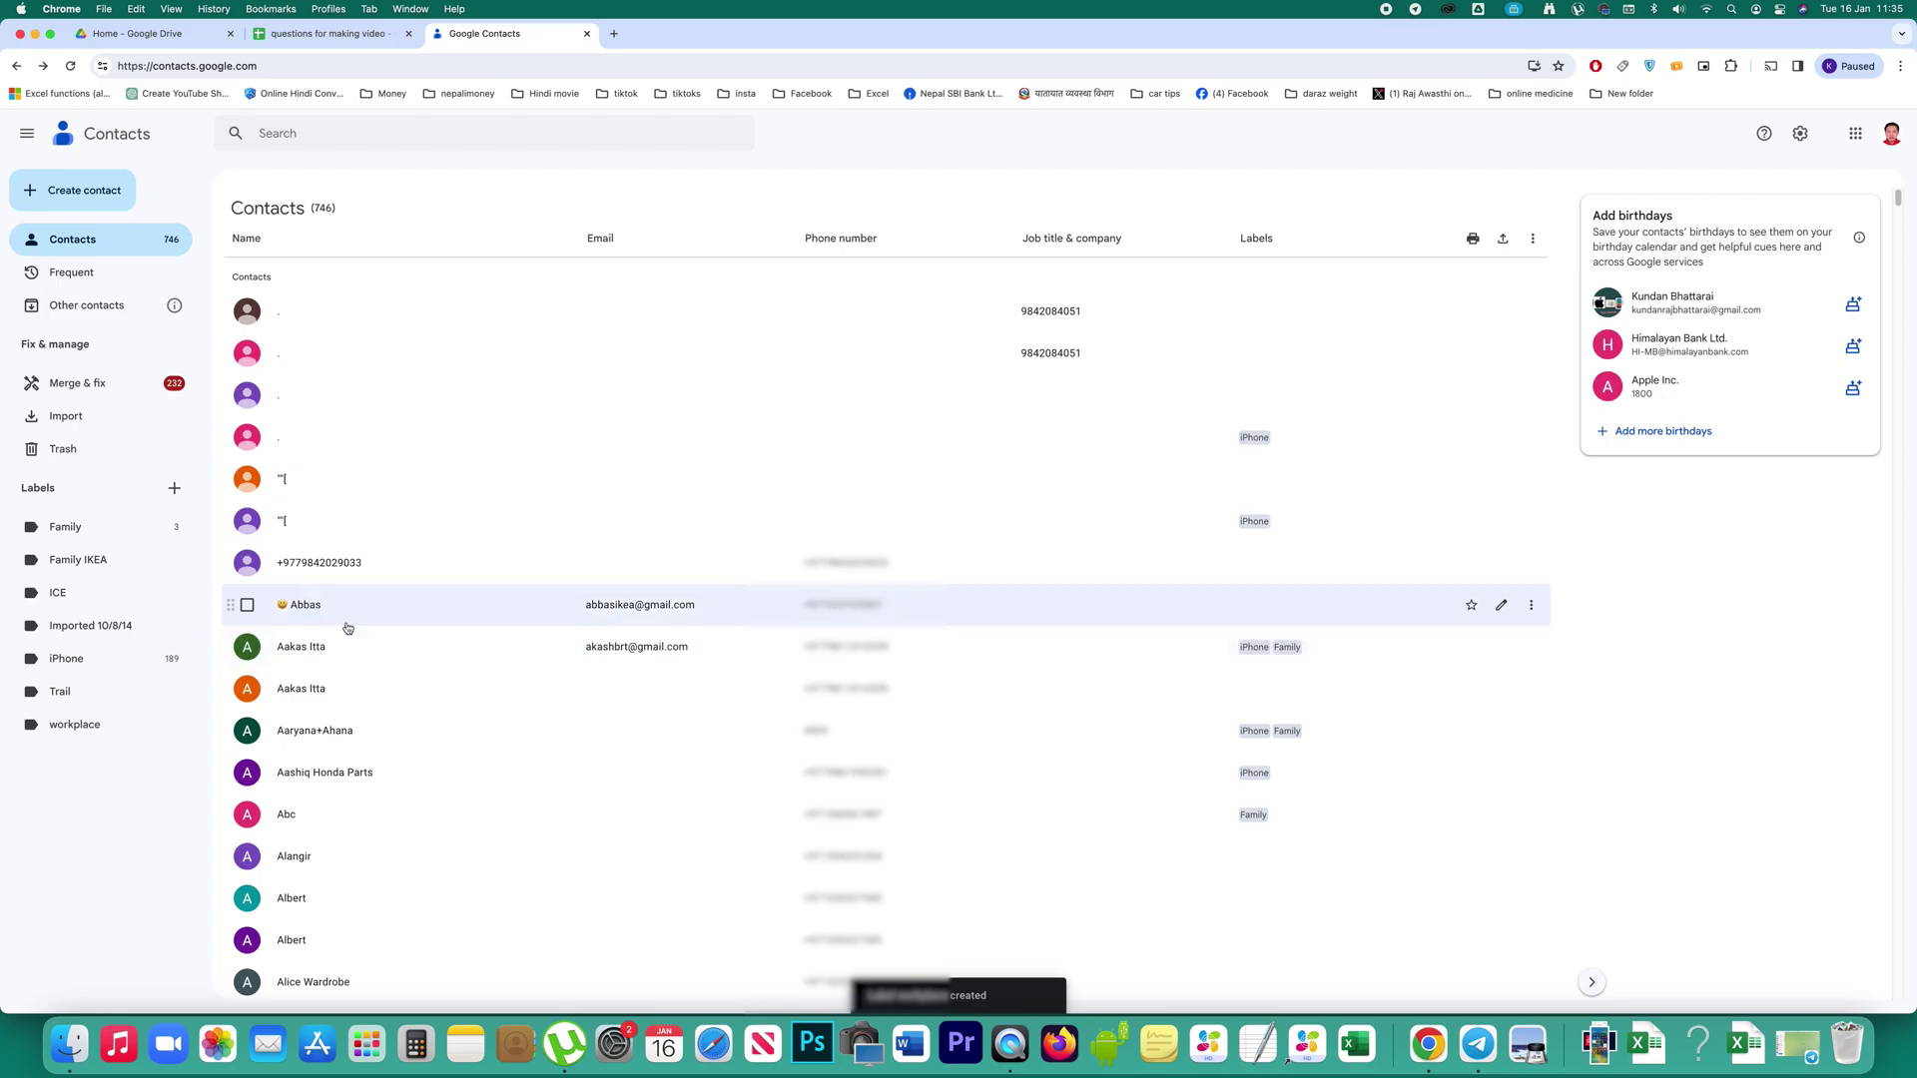
click(247, 604)
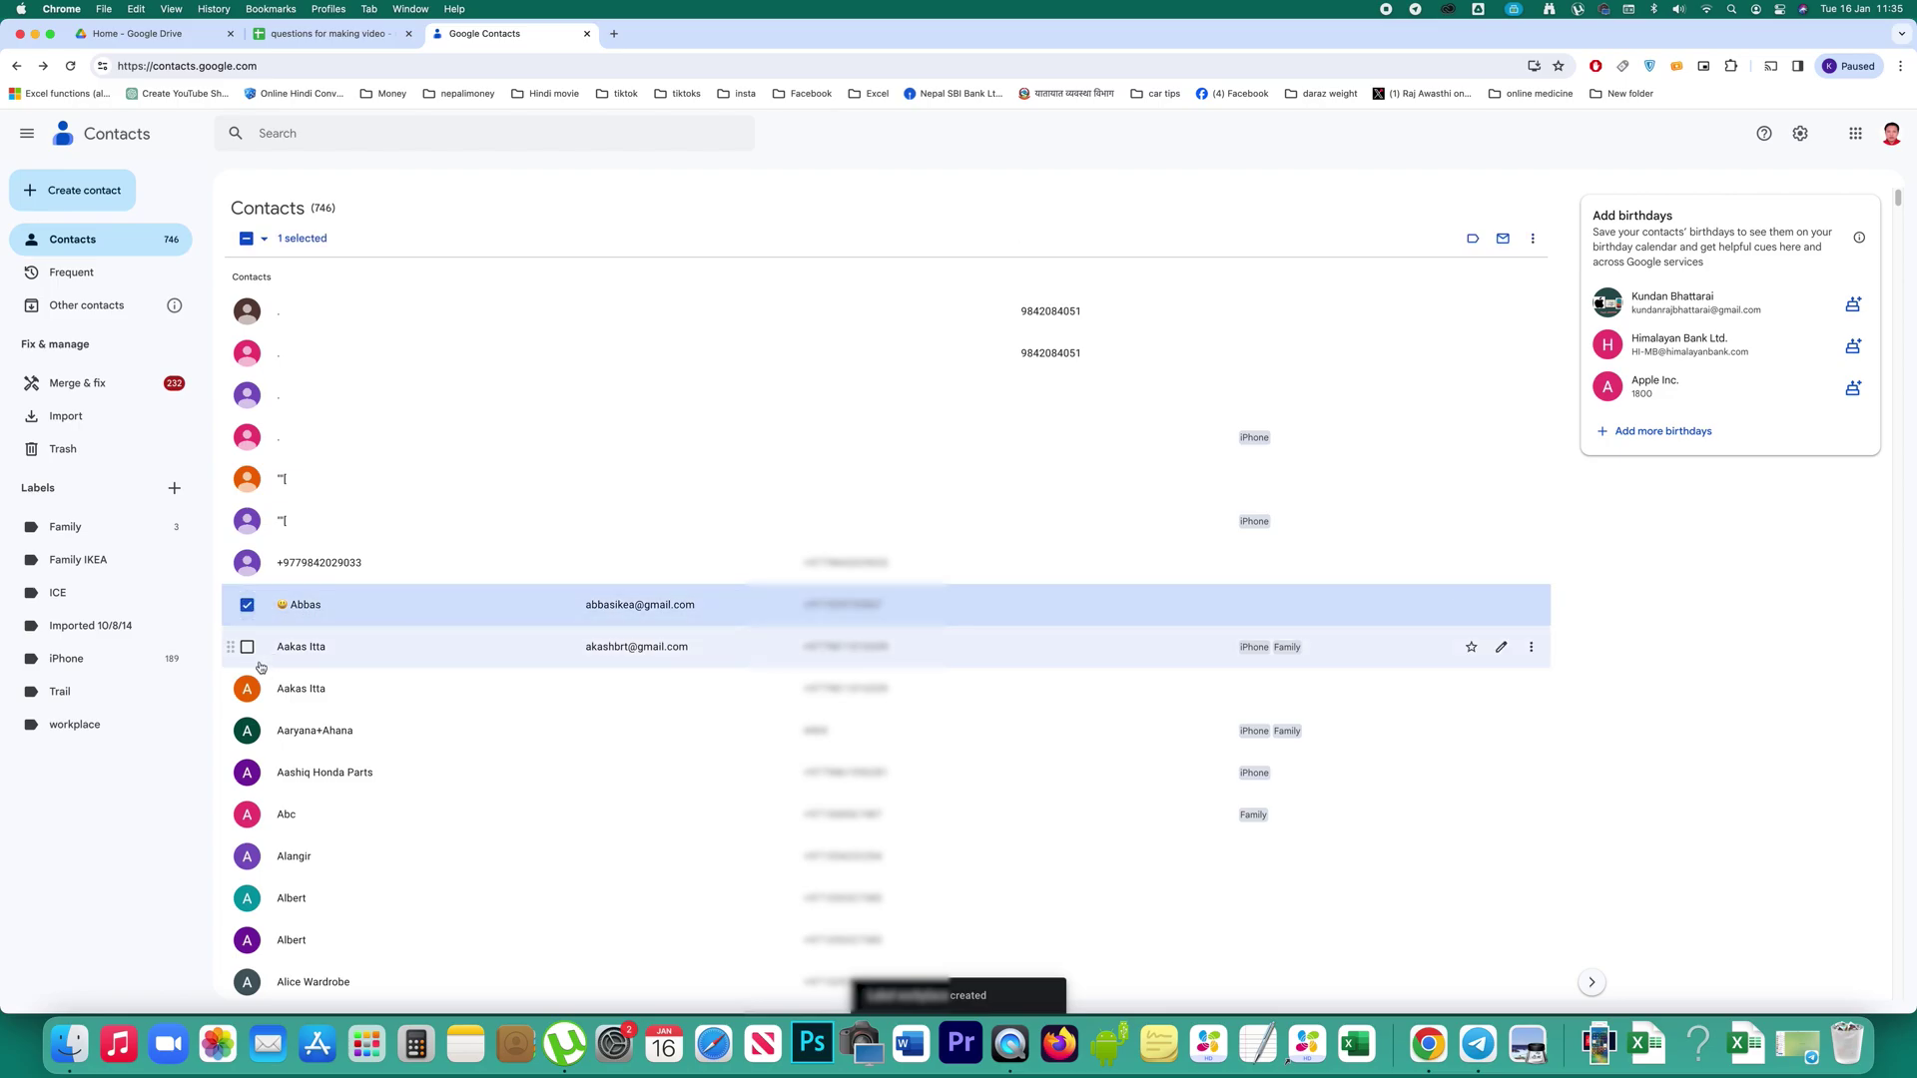
click(248, 648)
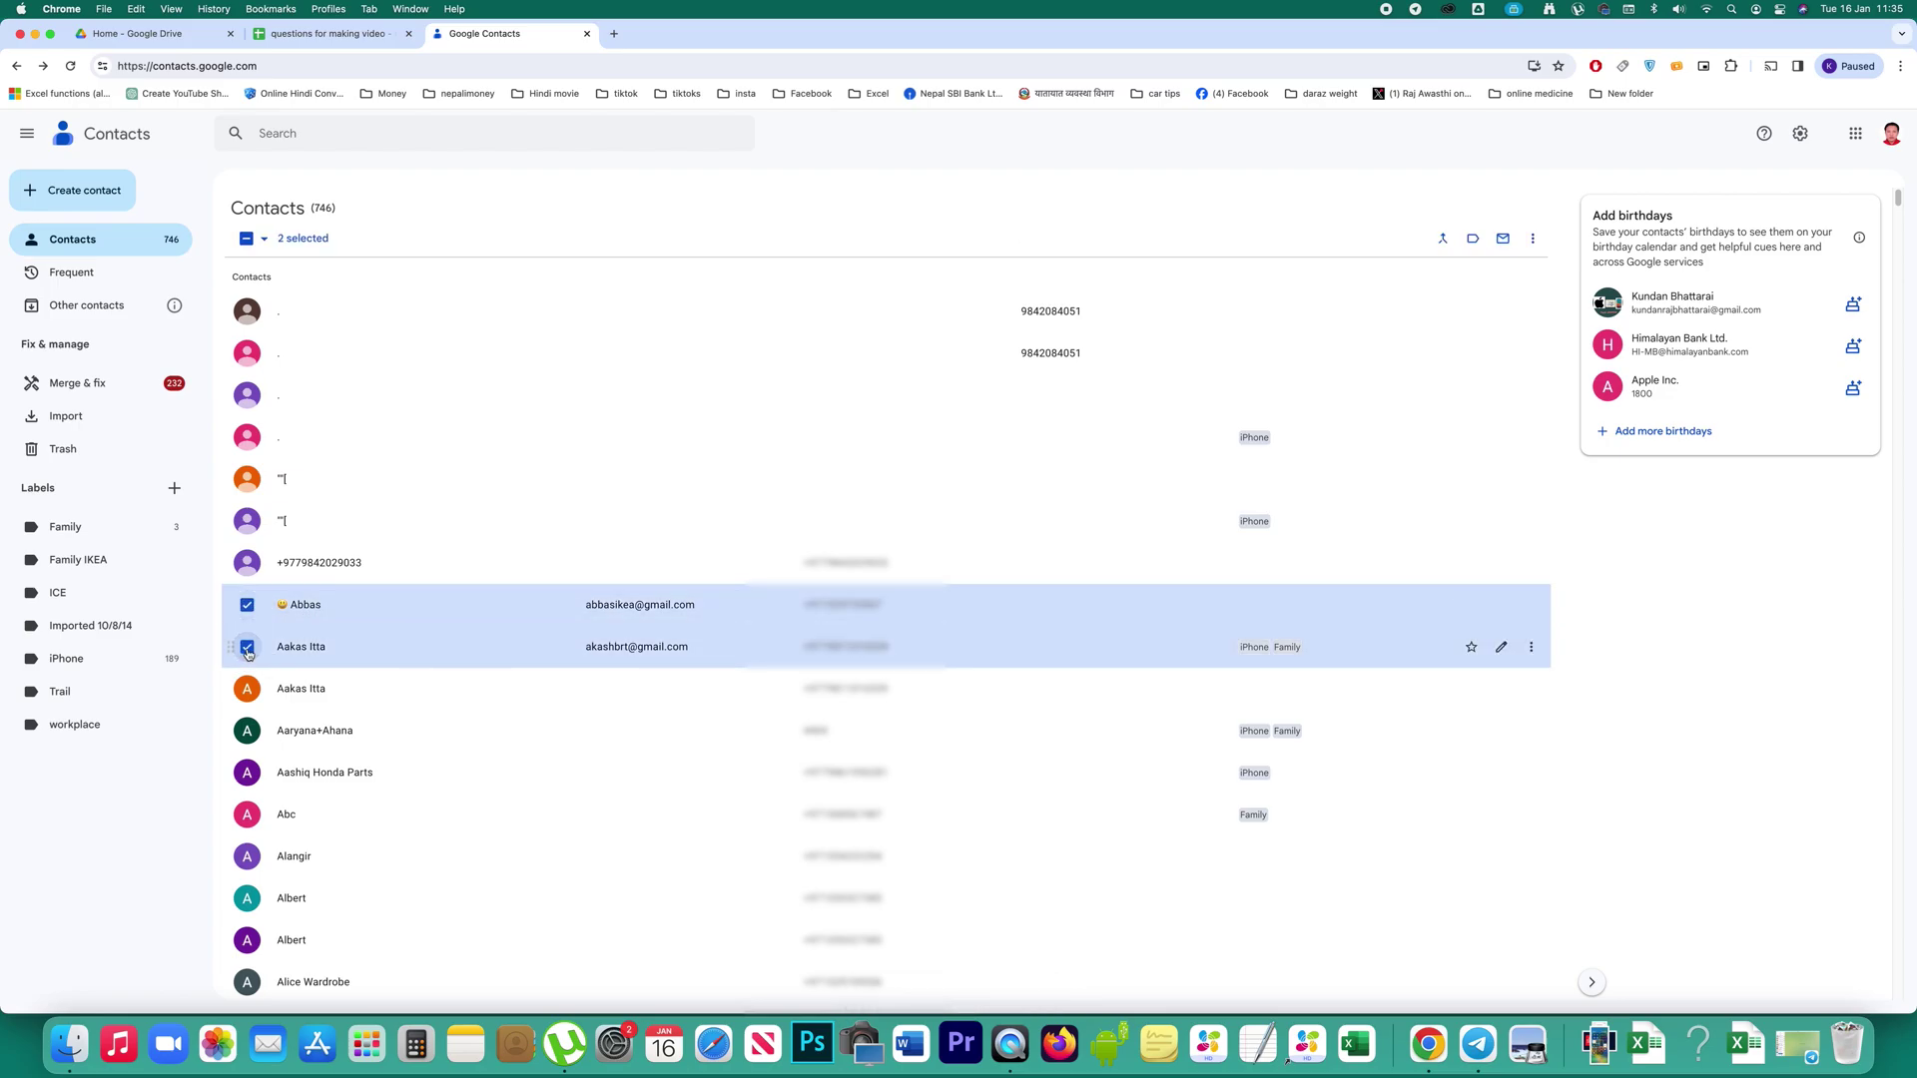
click(1475, 240)
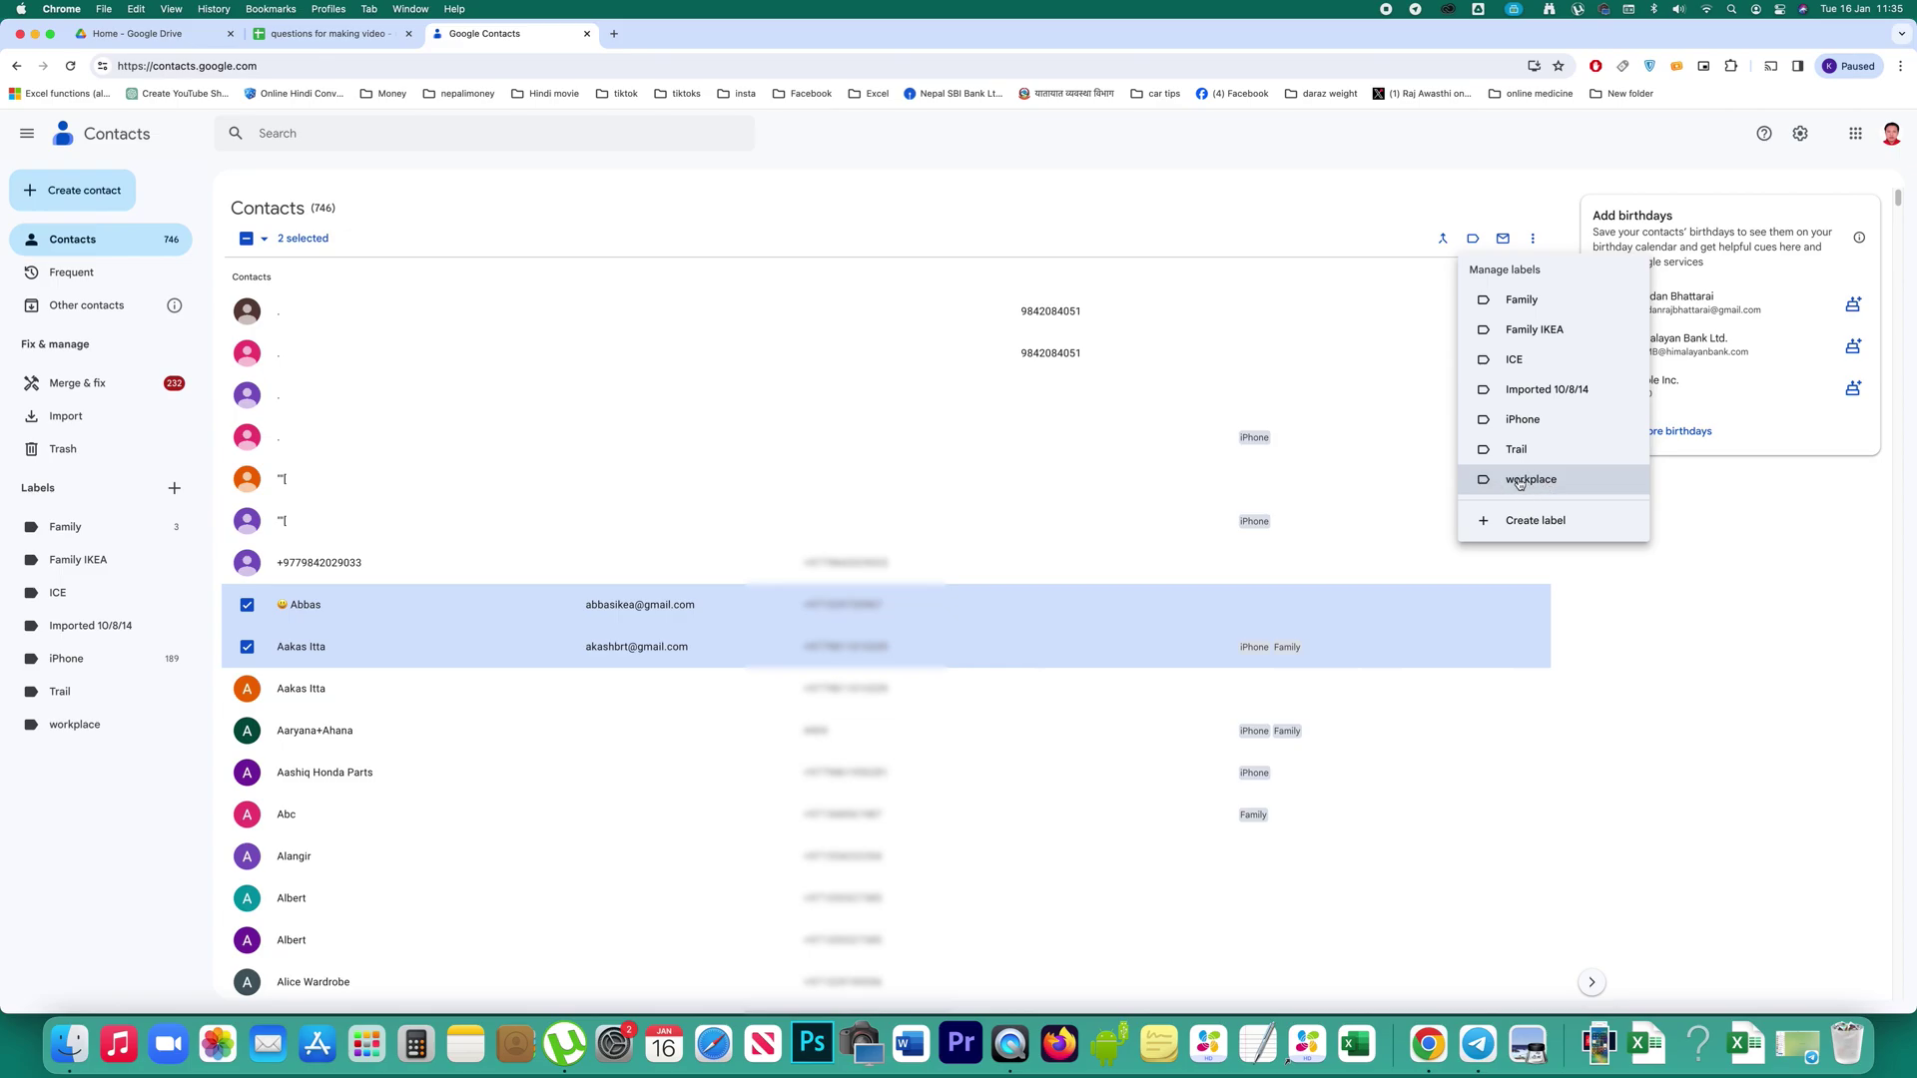
click(1516, 481)
click(1519, 521)
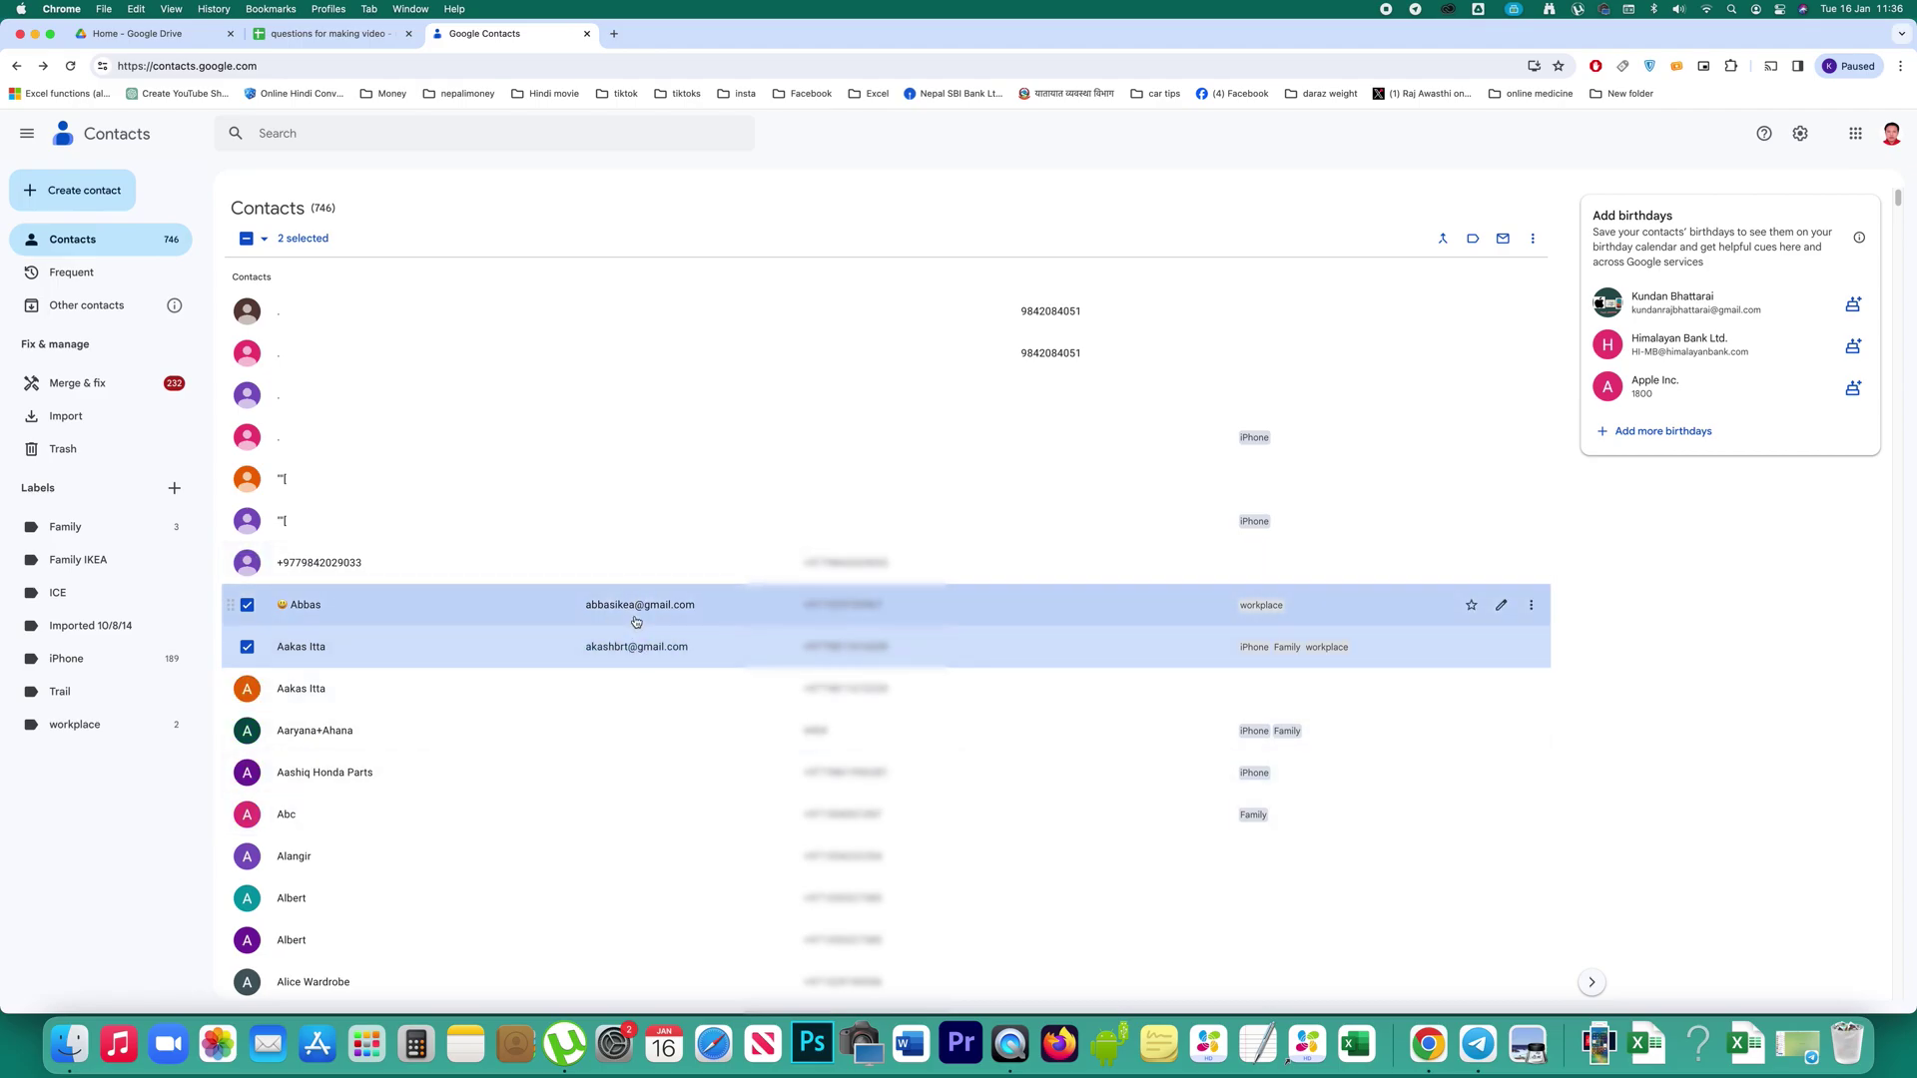
- Load gmail.com in a new browser tab and start a blank New Message draft
click(613, 34)
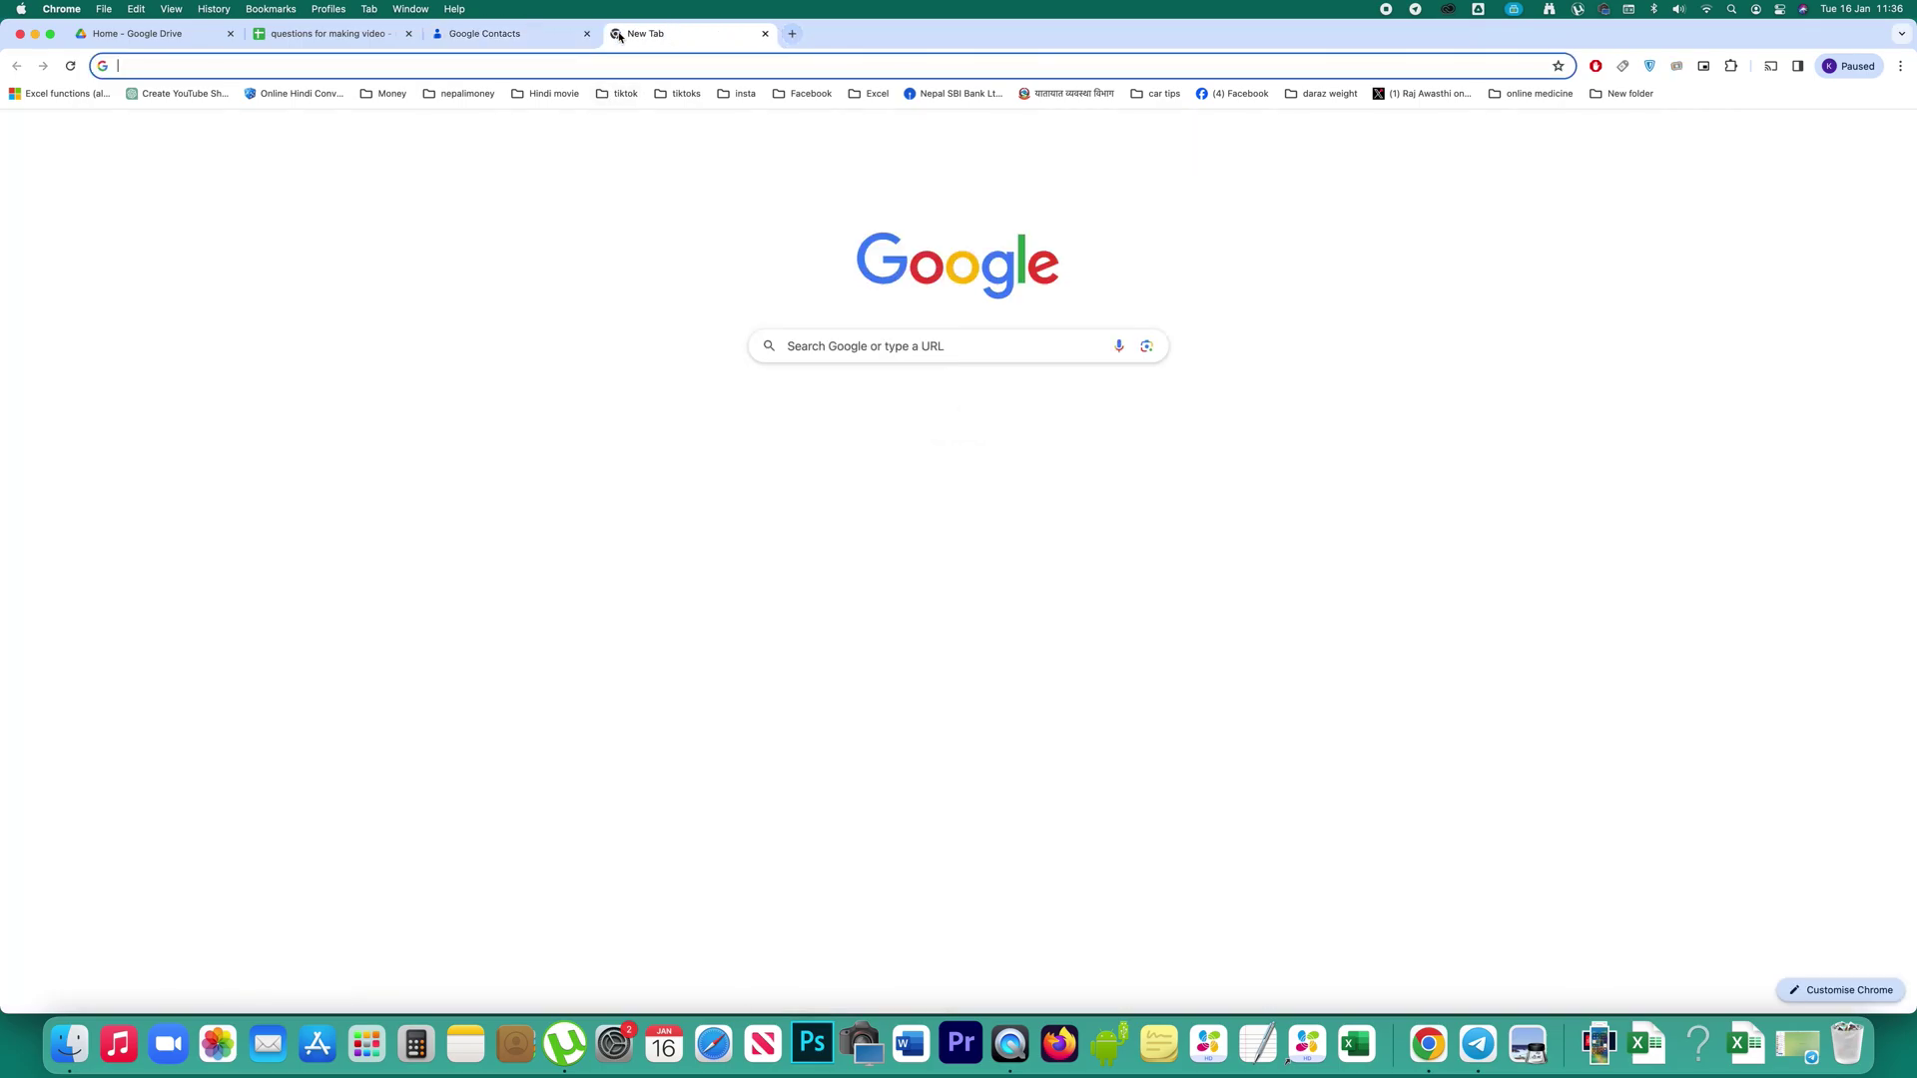
text(gma)
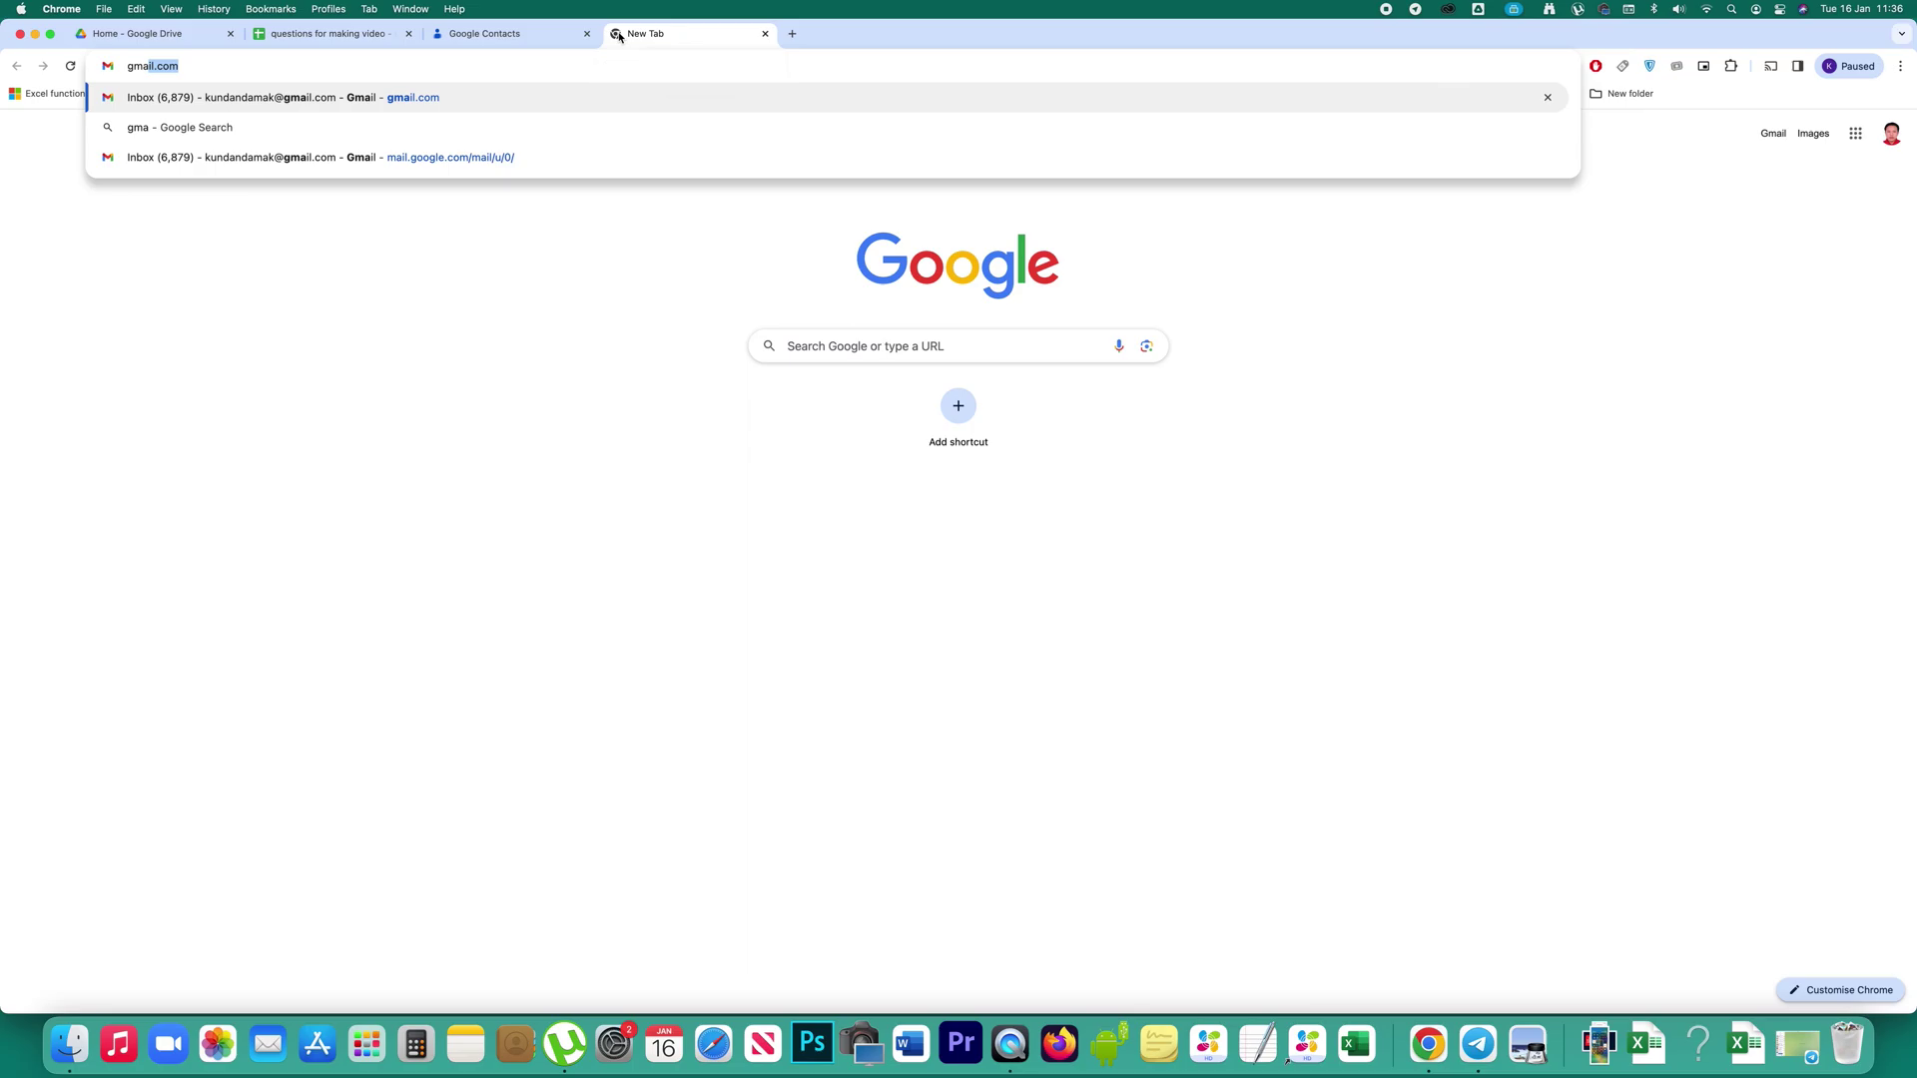
click(408, 104)
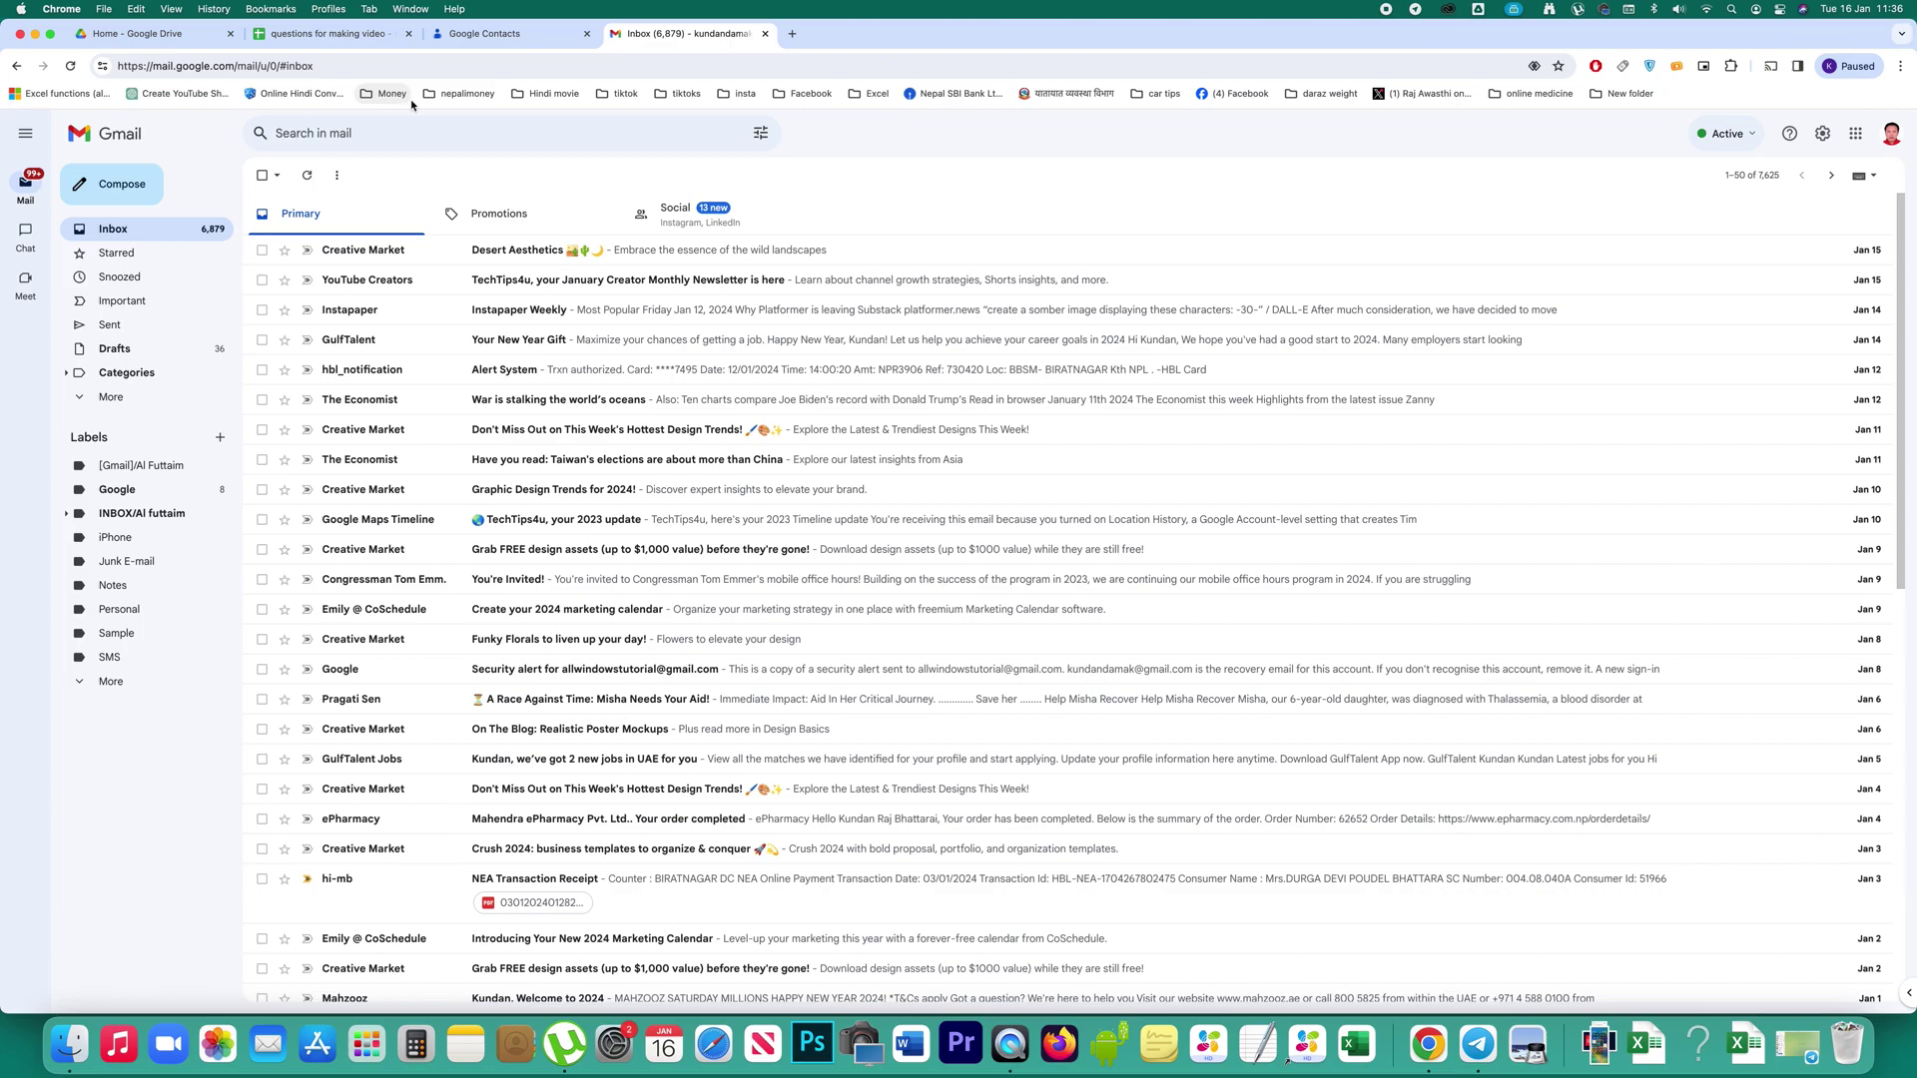
click(97, 188)
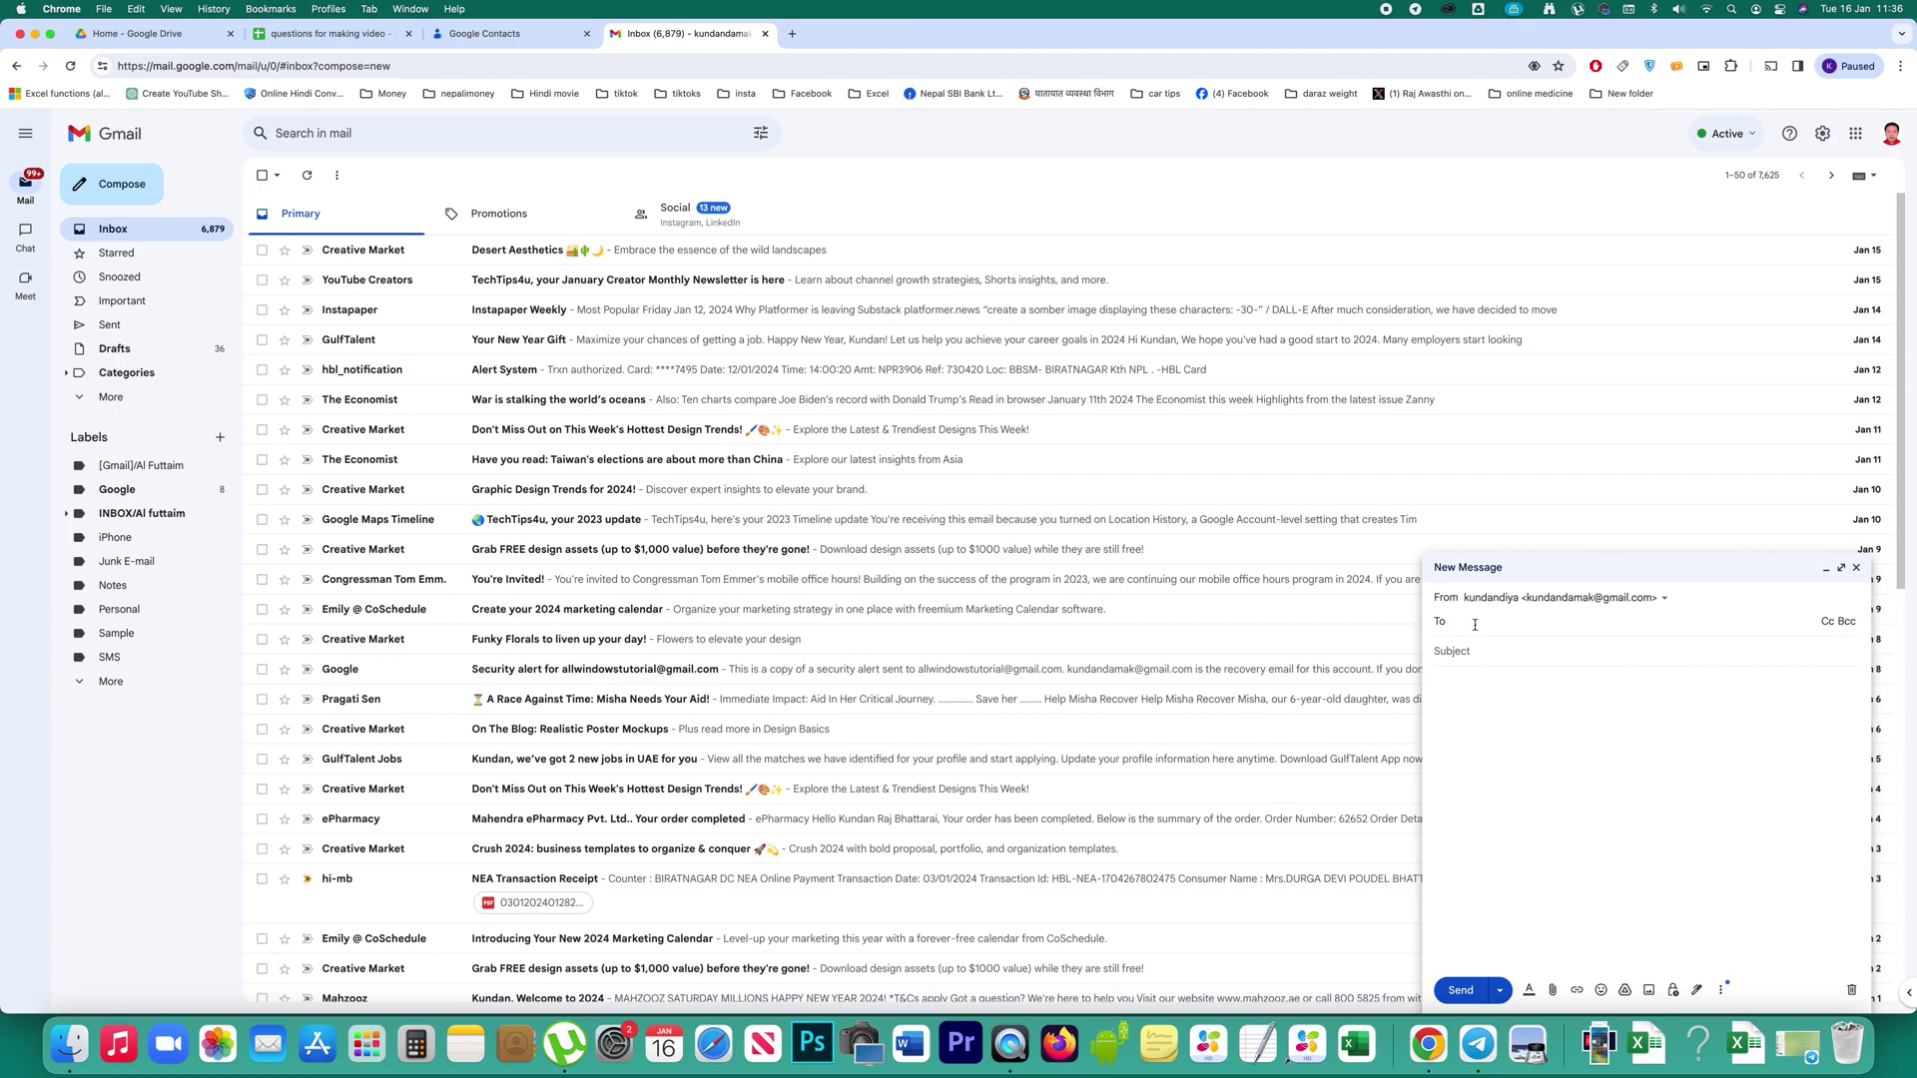
text(wor)
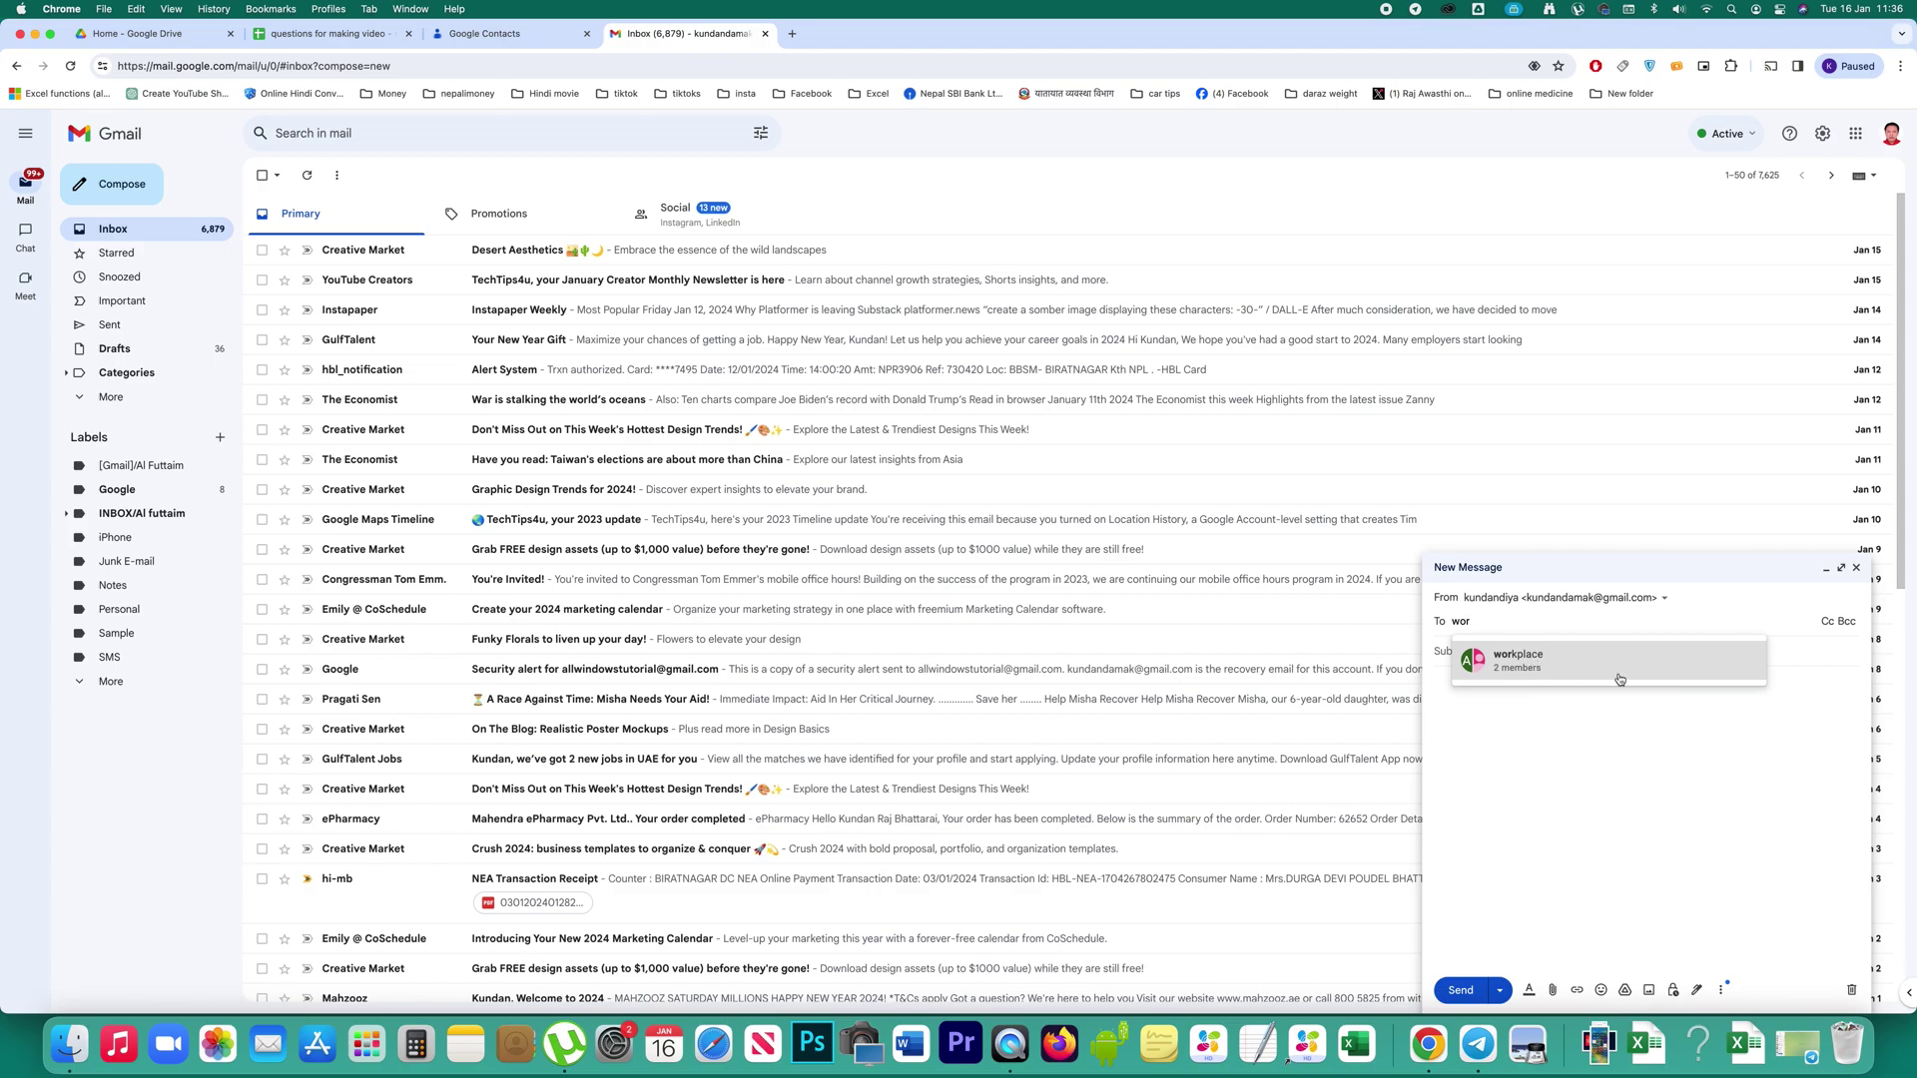
- Address the email to the 'workplace' group, with subject 'hi' and body 'hi'
click(1522, 667)
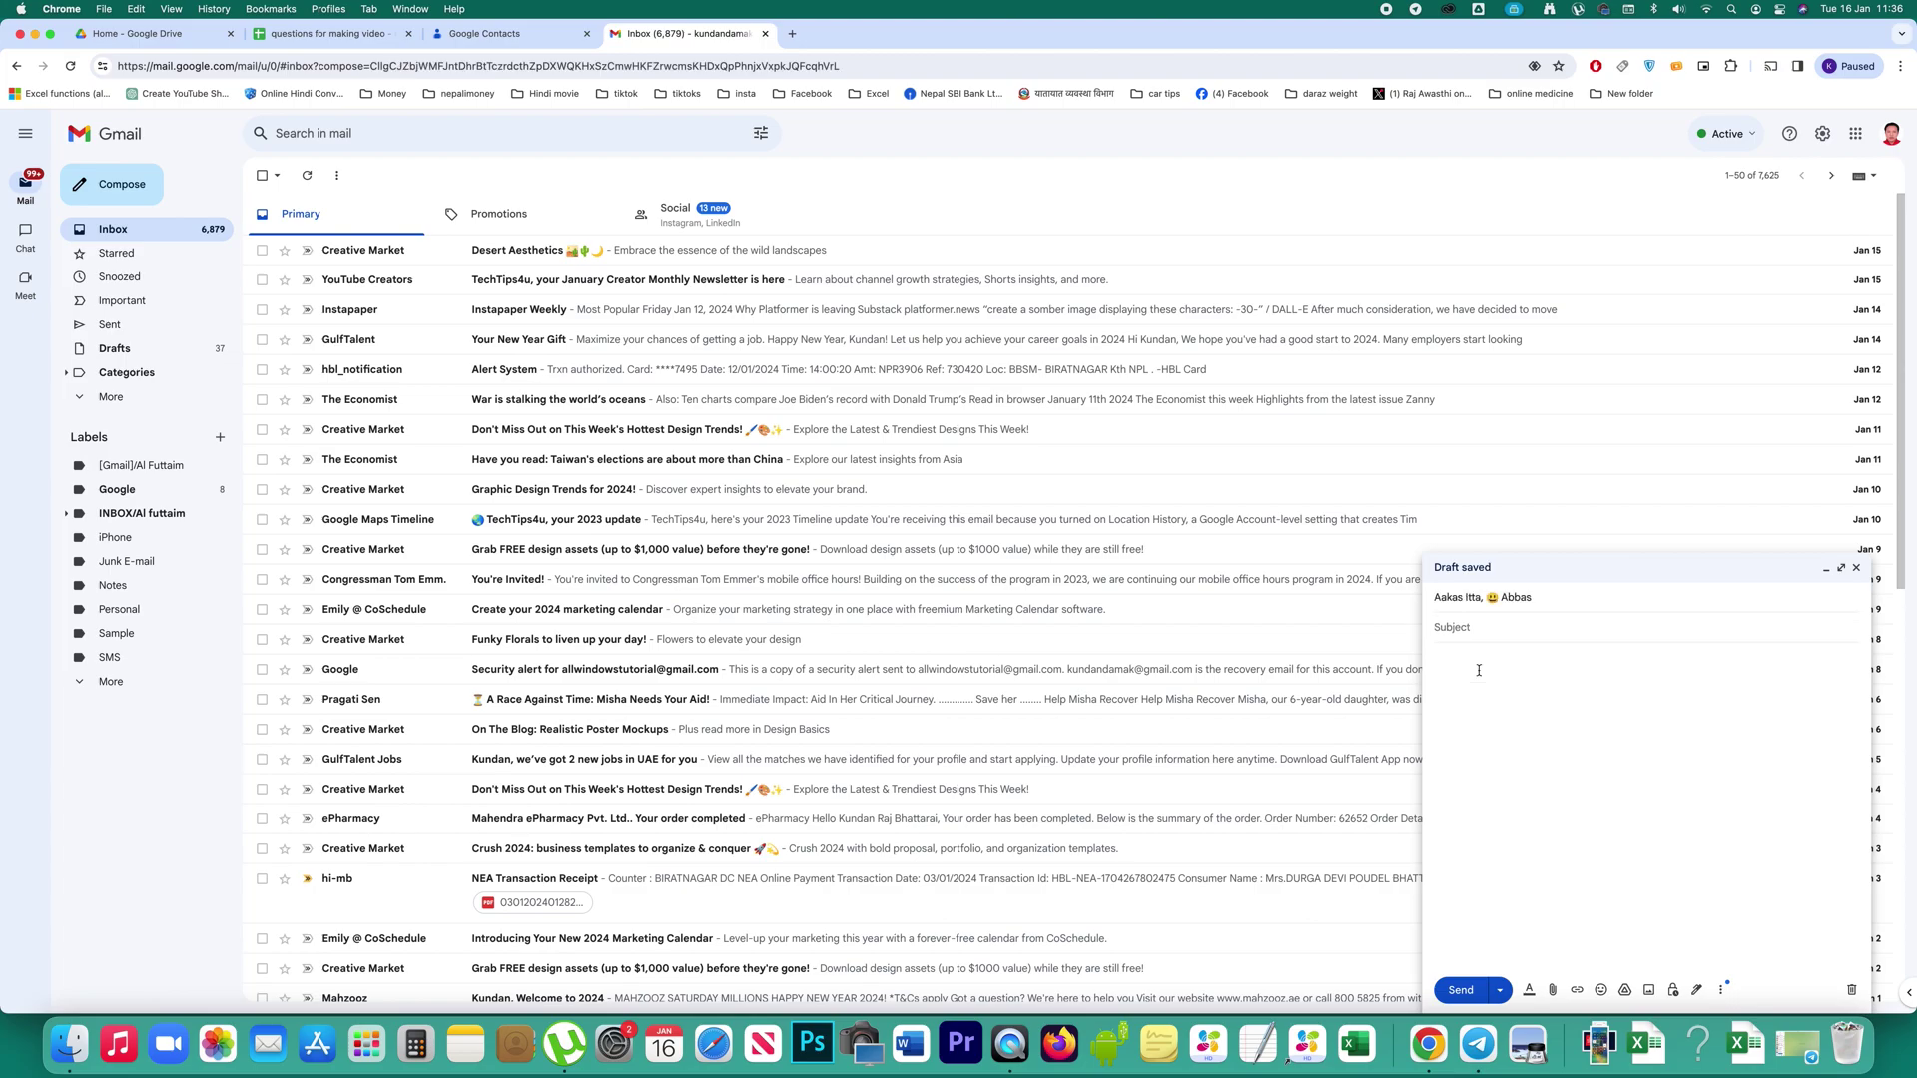
text(hi)
key(Tab)
text(k)
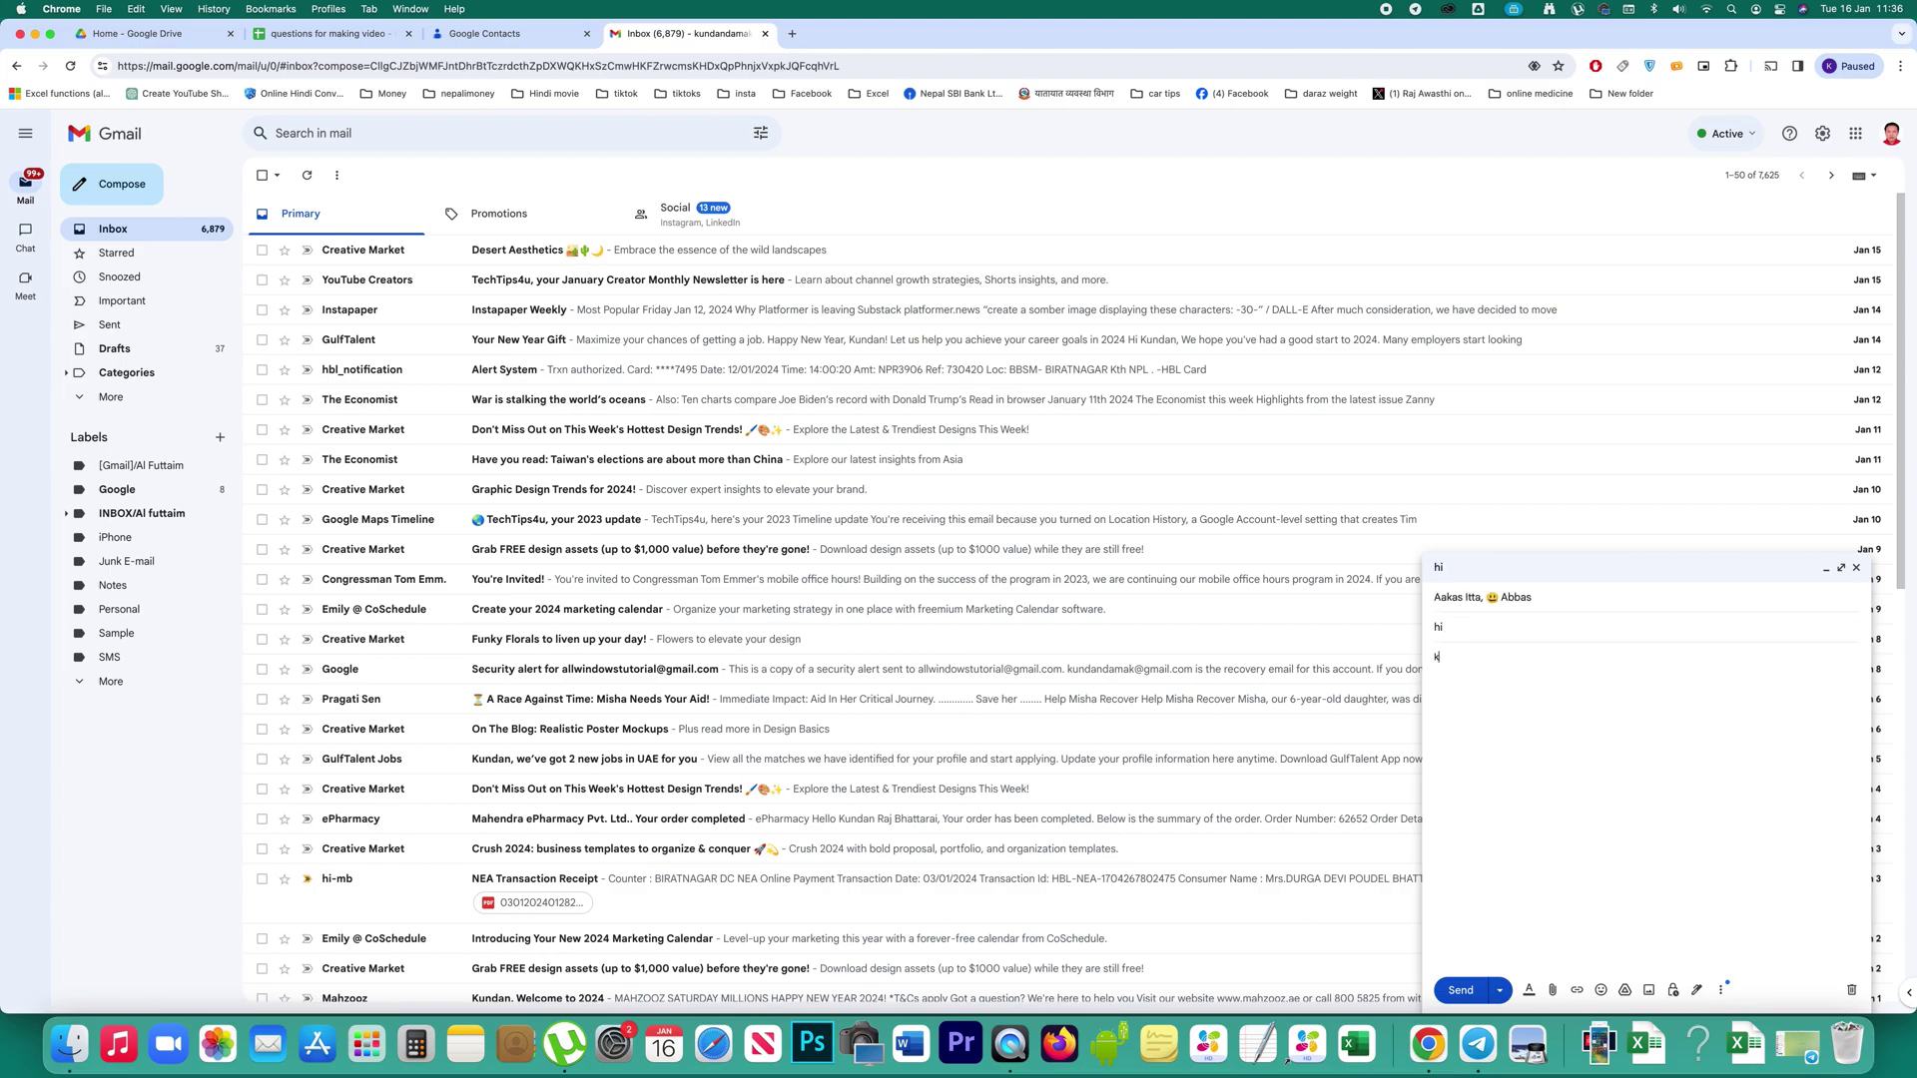